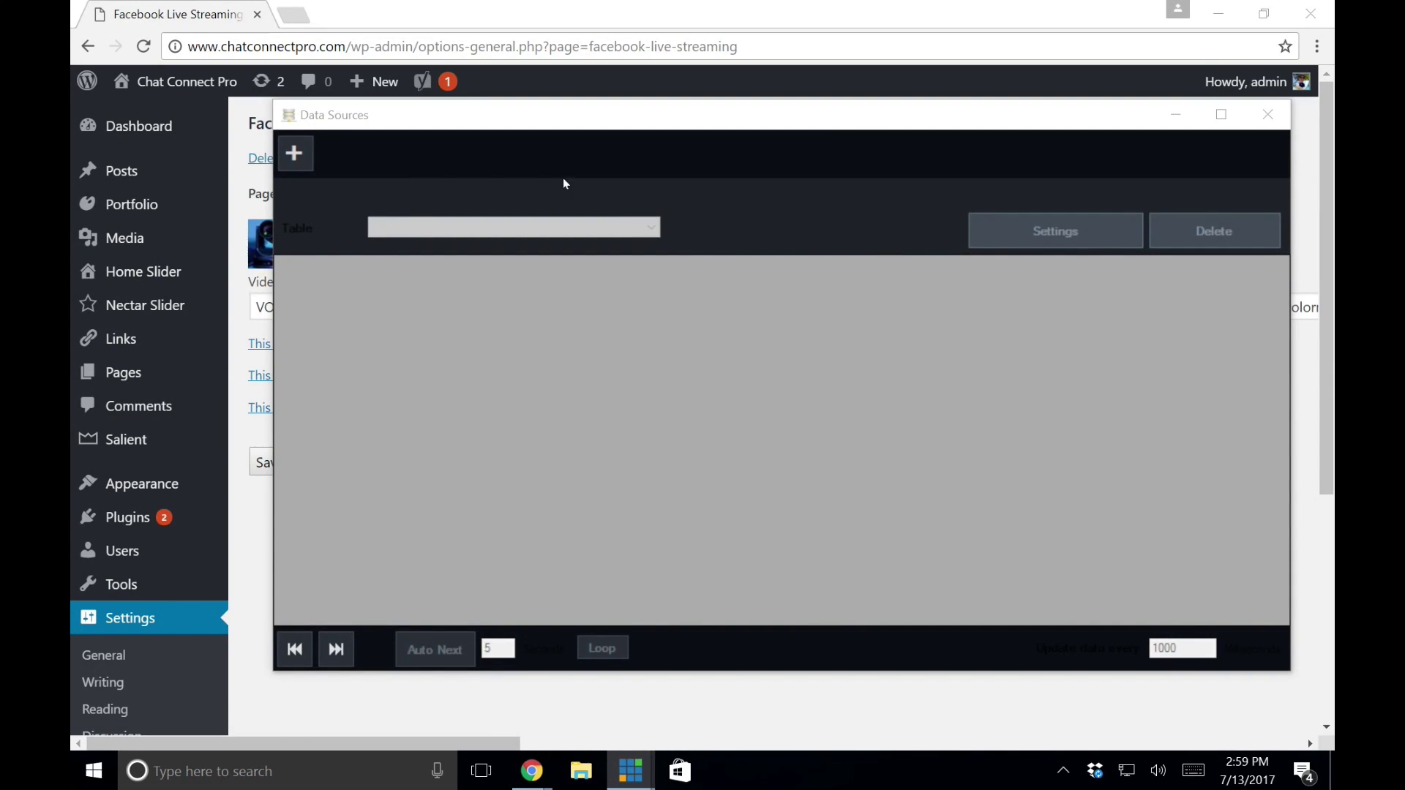
# Step: Open the 'Emoji chat Json' feed in a new tab, select its URL, and return to Data Sources
pyautogui.click(631, 33)
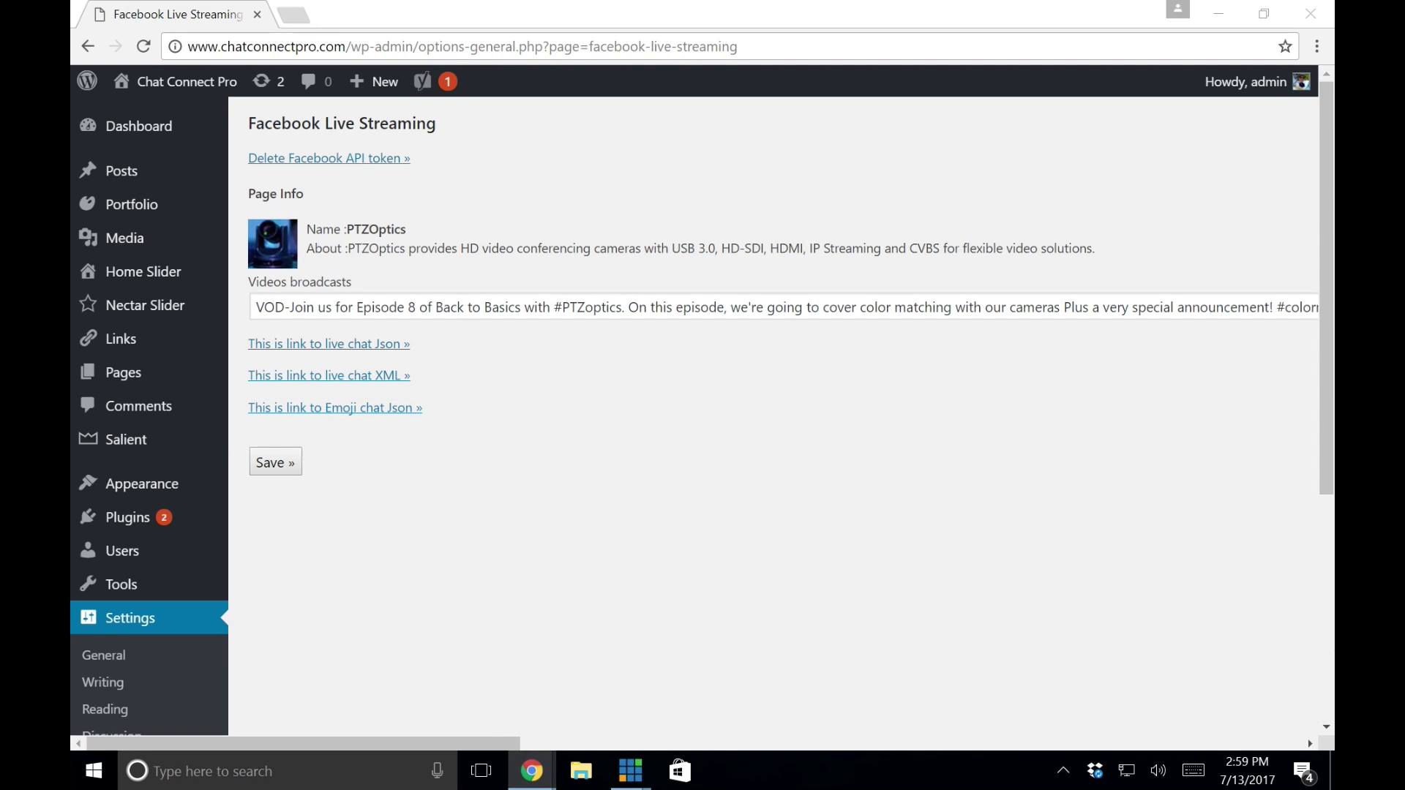
pyautogui.moveTo(1186, 11); pyautogui.dragTo(297, 19)
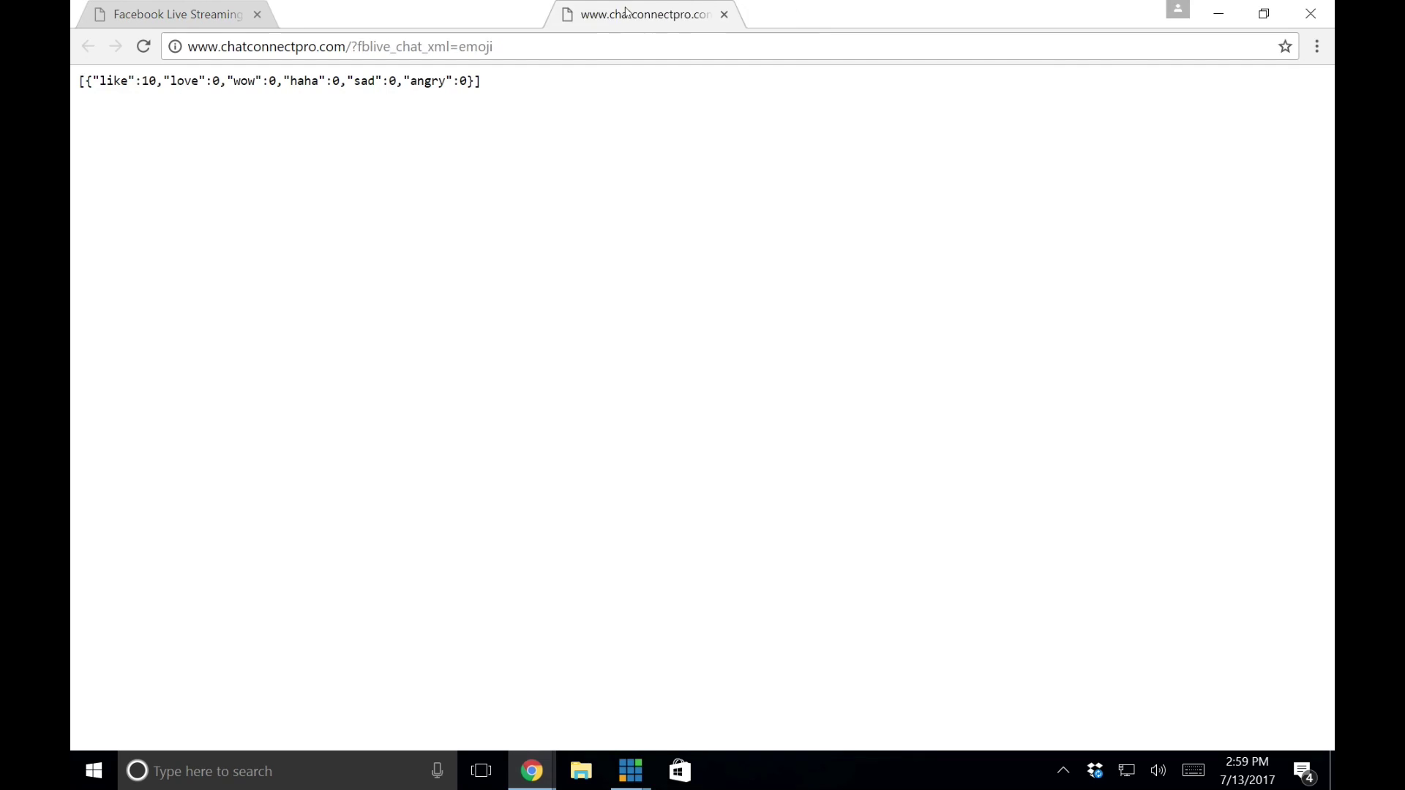
pyautogui.click(335, 46)
pyautogui.hotkey('ctrl', 'c')
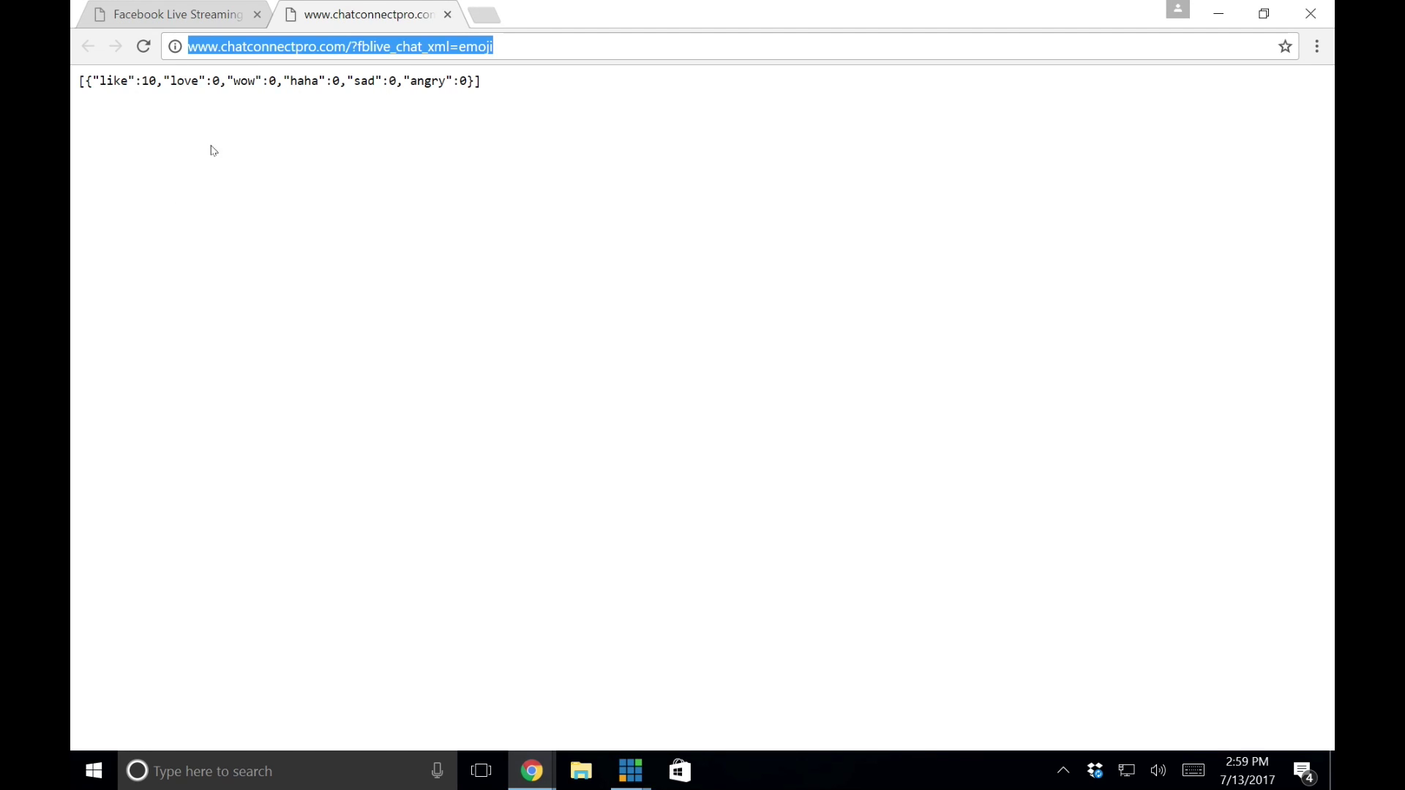
pyautogui.moveTo(630, 770)
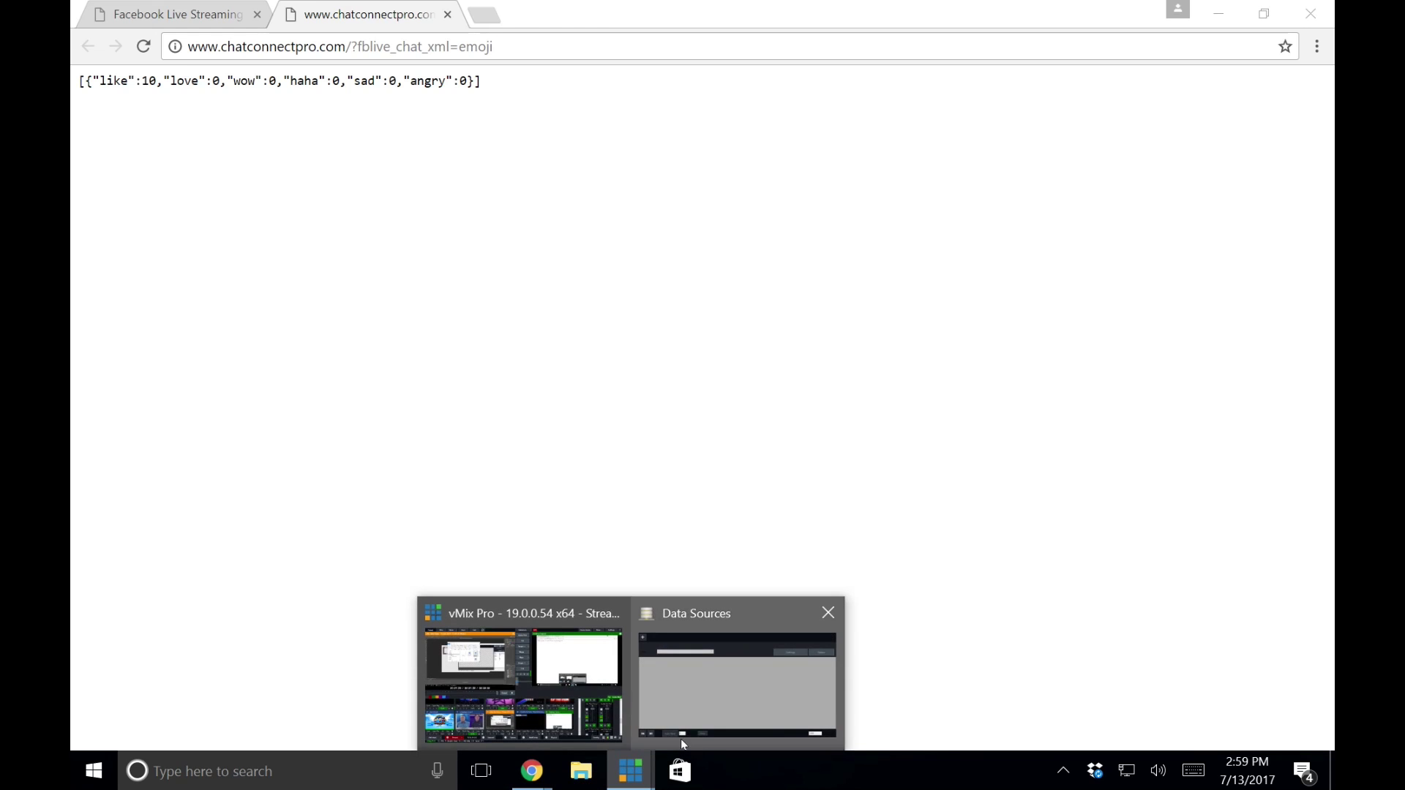
pyautogui.click(702, 718)
# Step: Create a JSON data source named 'Facebook Live Reactions' using the pasted emoji feed URL
pyautogui.click(294, 153)
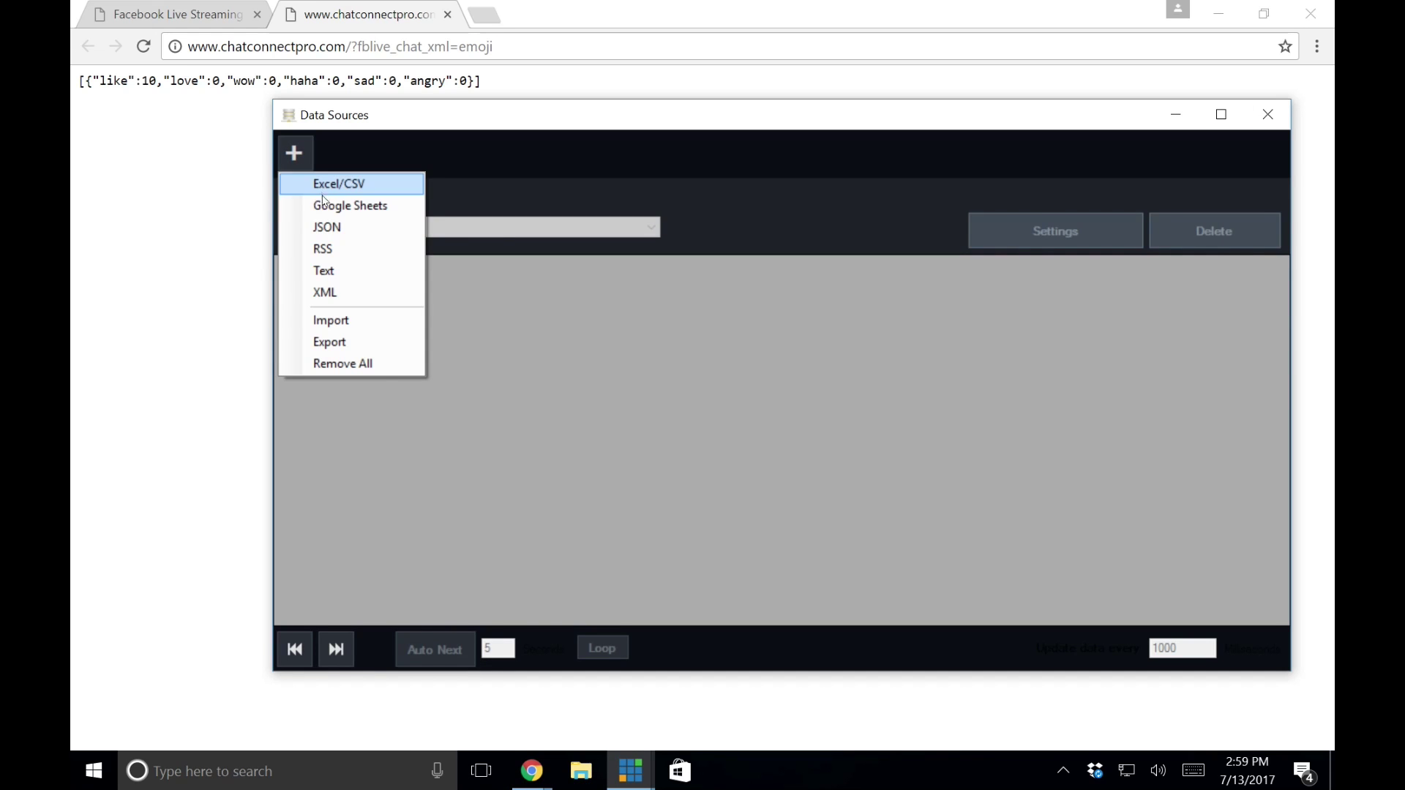
pyautogui.click(338, 233)
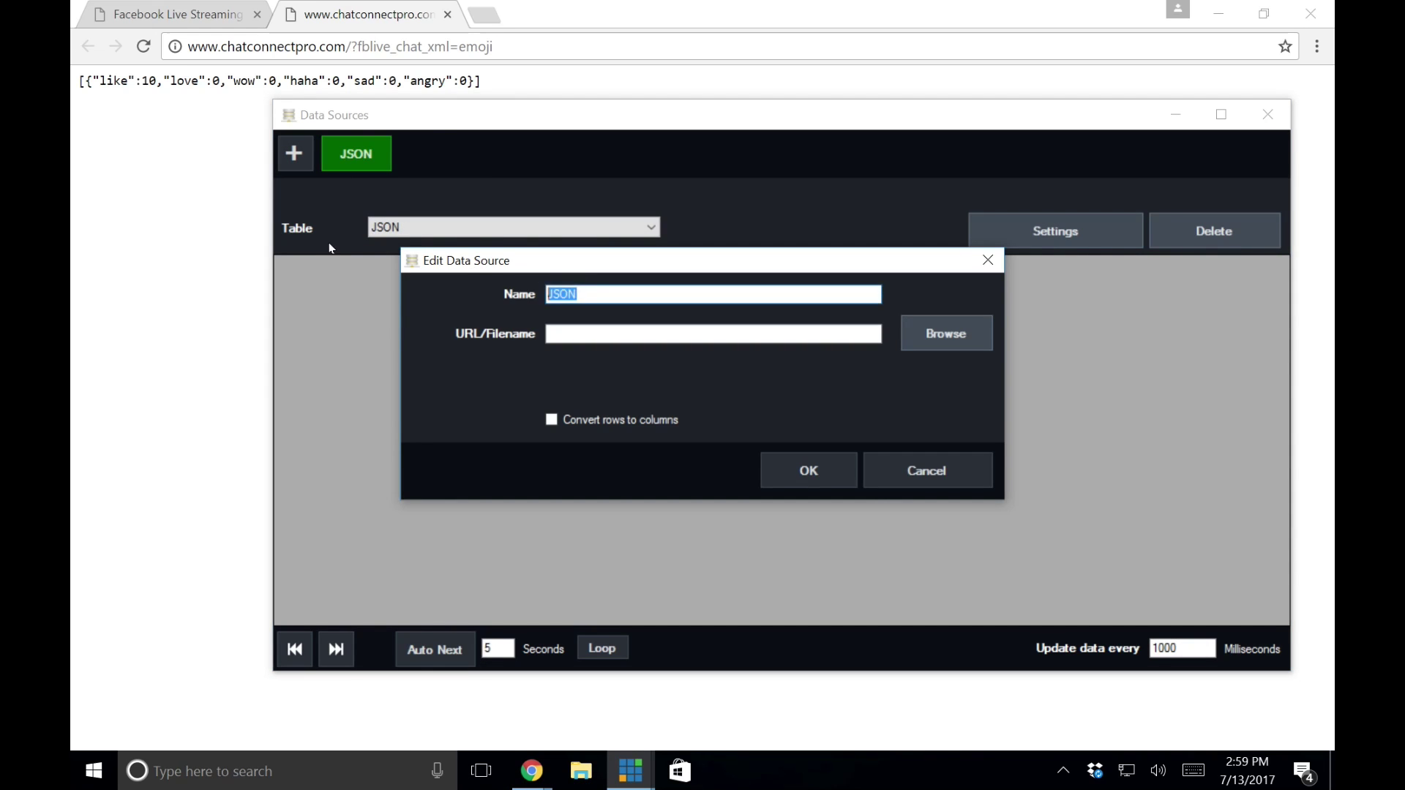
pyautogui.write('Facebook Live Reactions')
pyautogui.press('Tab')
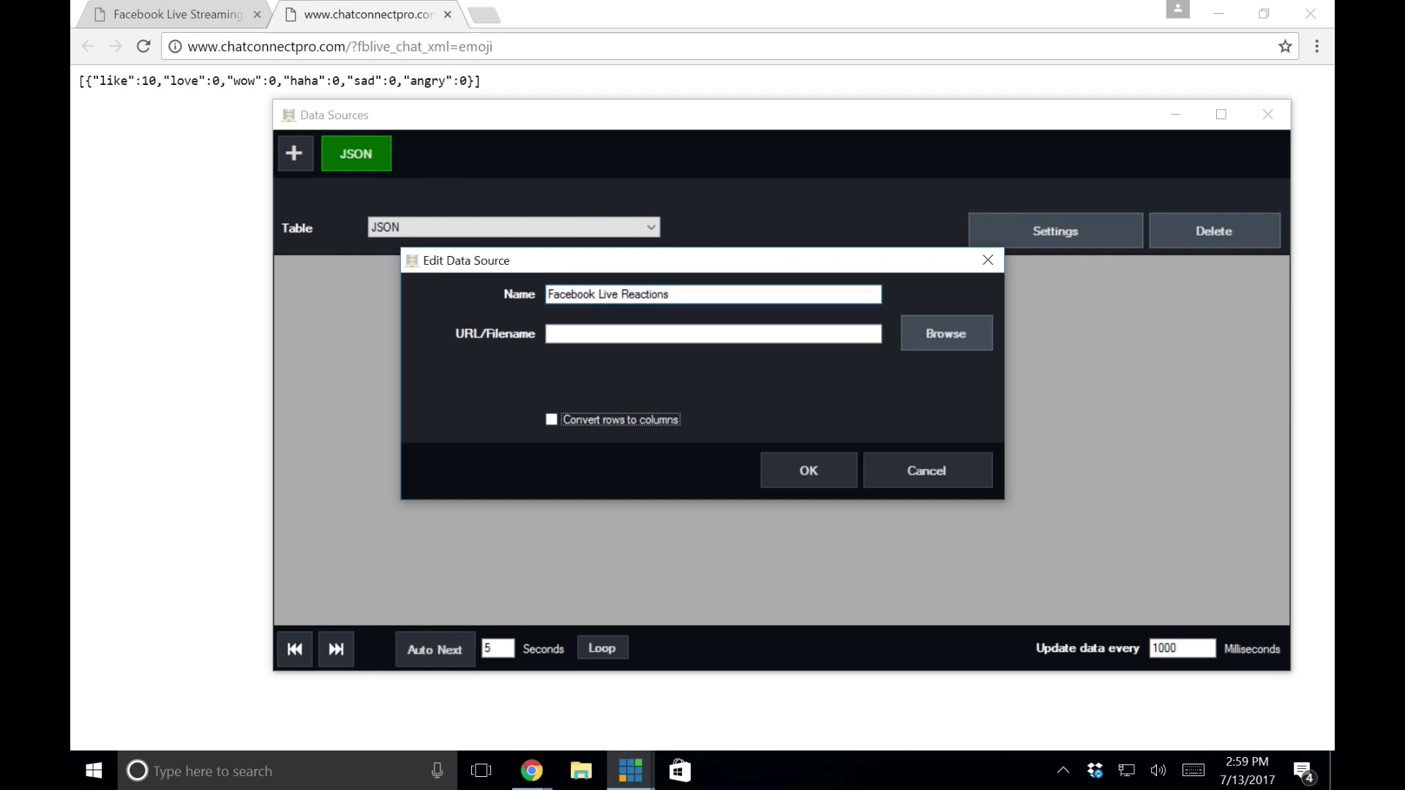
pyautogui.click(616, 332)
pyautogui.write('V')
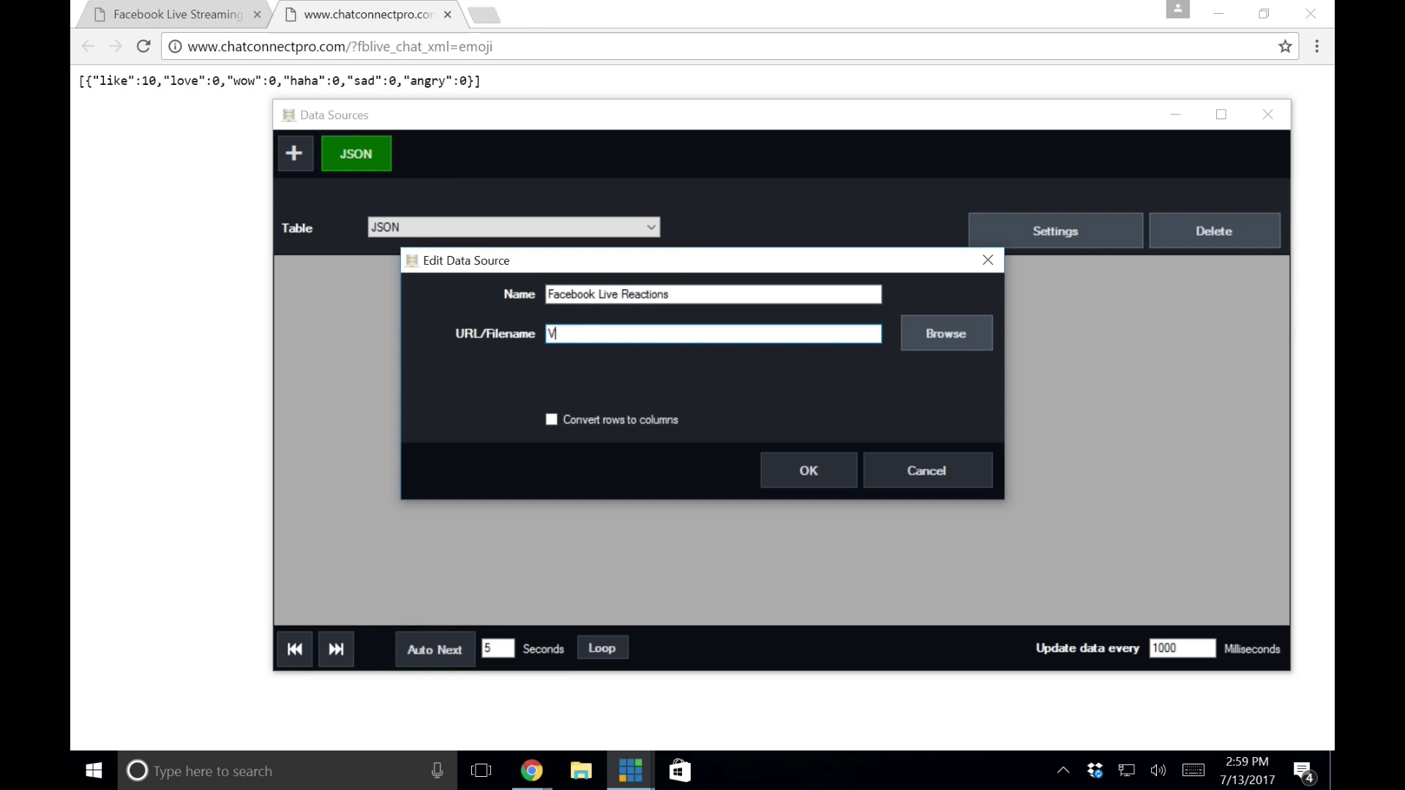
pyautogui.hotkey('ctrl', 'v')
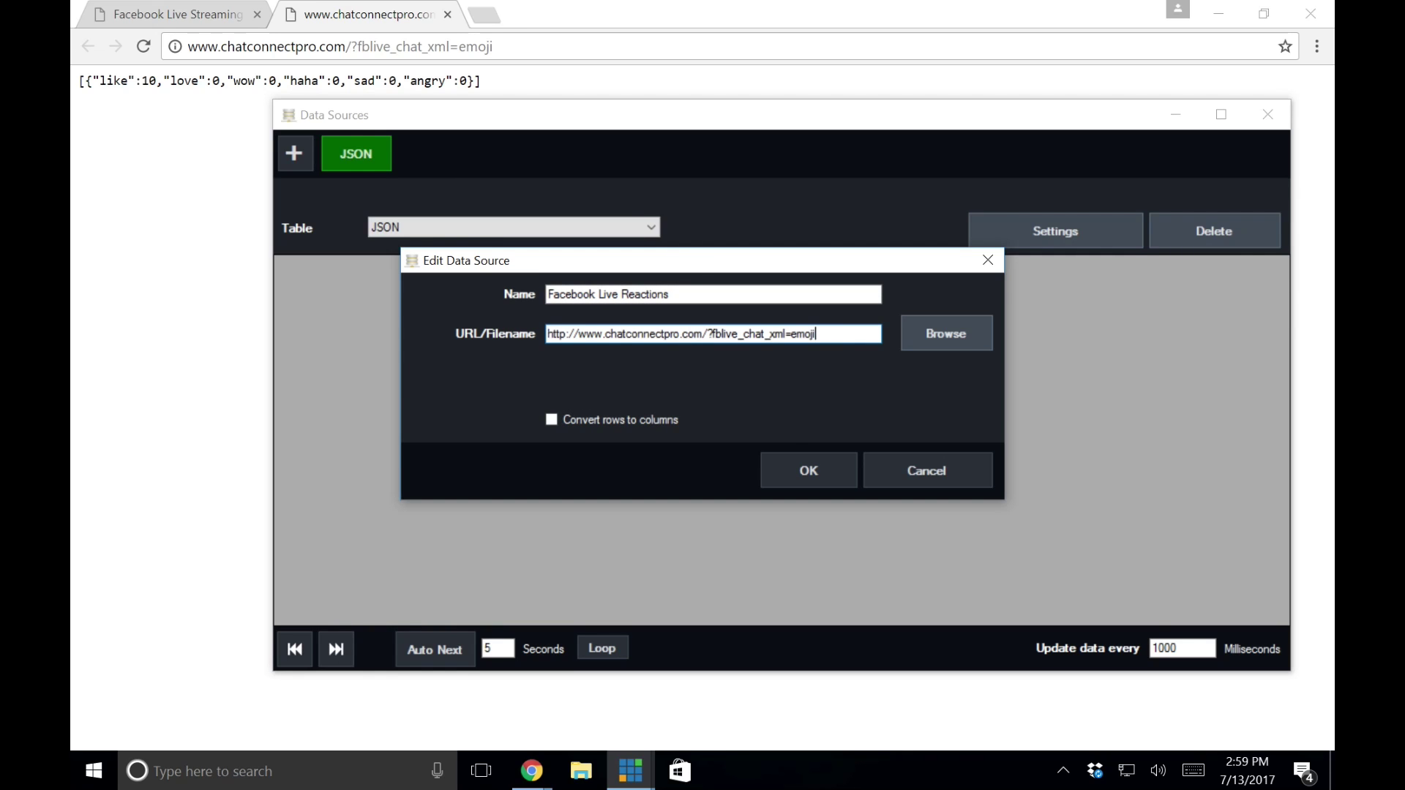
pyautogui.click(795, 456)
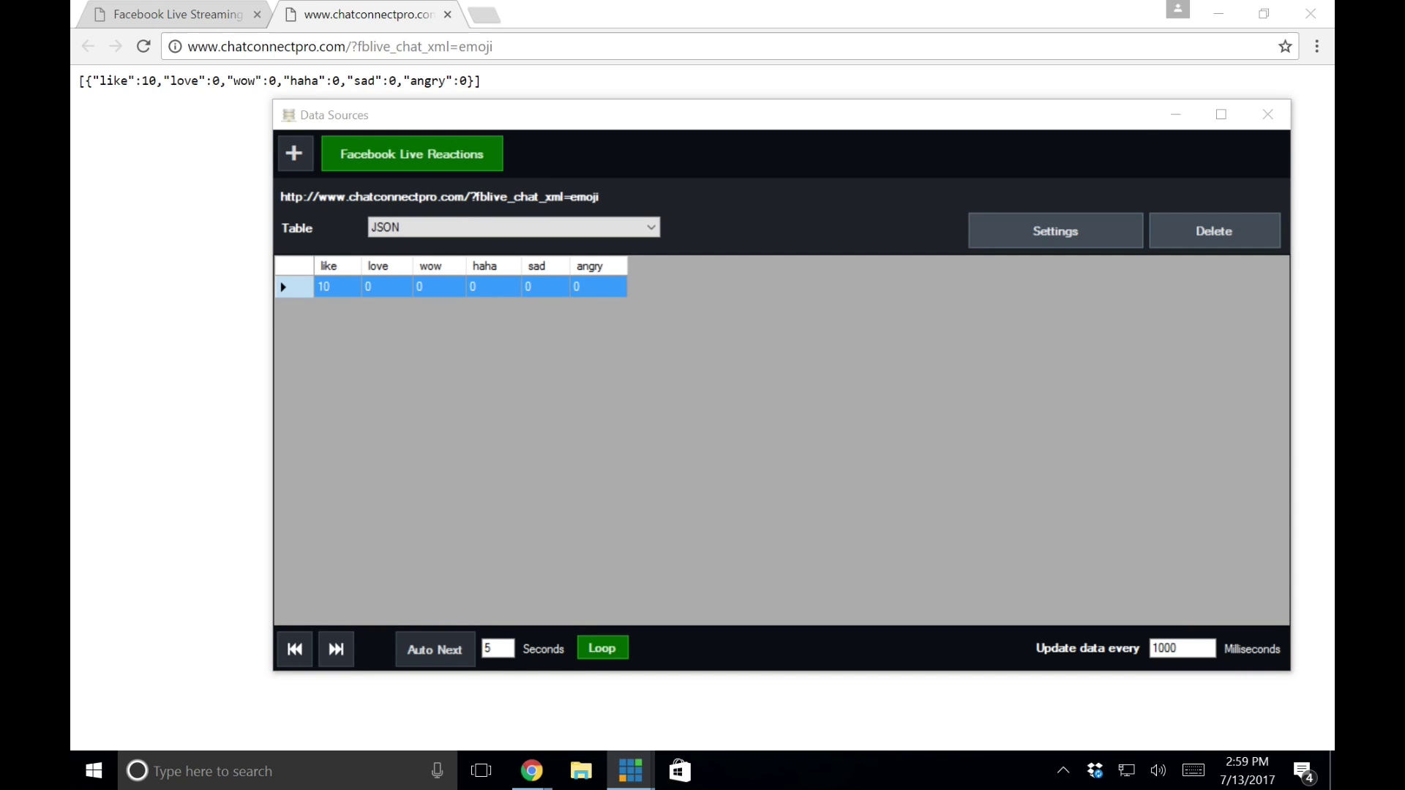
pyautogui.moveTo(1333, 10); pyautogui.dragTo(816, 123)
# Step: Bind the banner's Text2 to the love column of Facebook Live Reactions
pyautogui.click(698, 188)
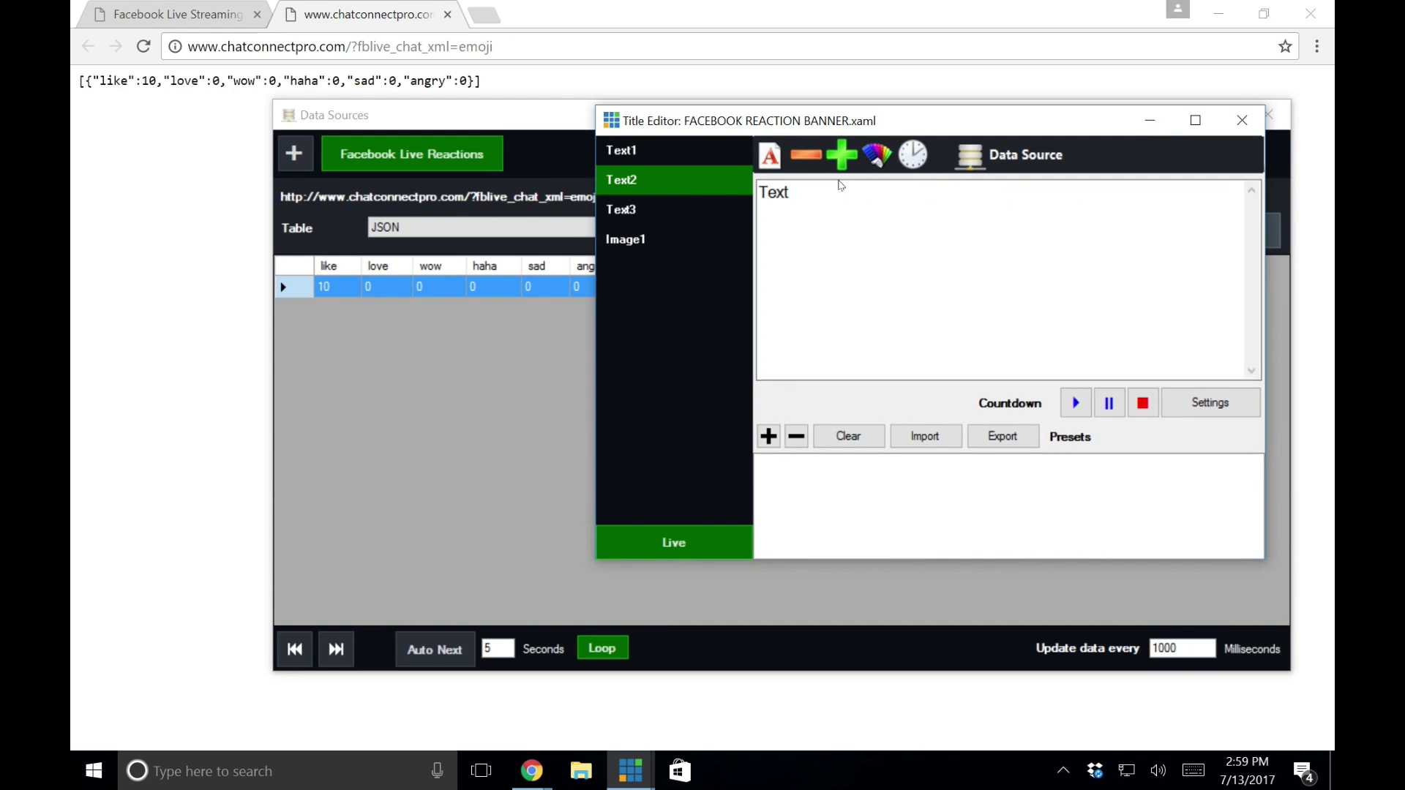
pyautogui.click(979, 161)
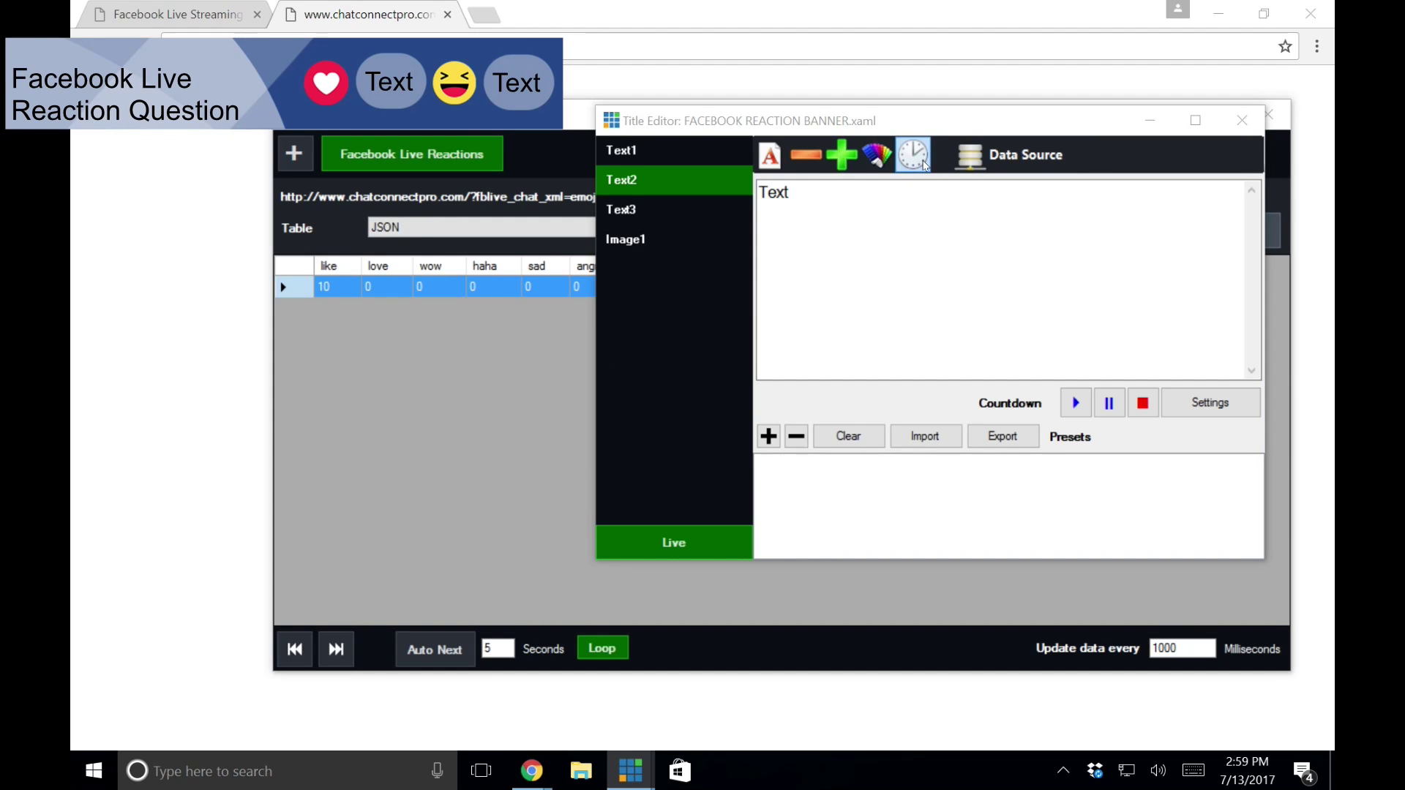
pyautogui.click(970, 157)
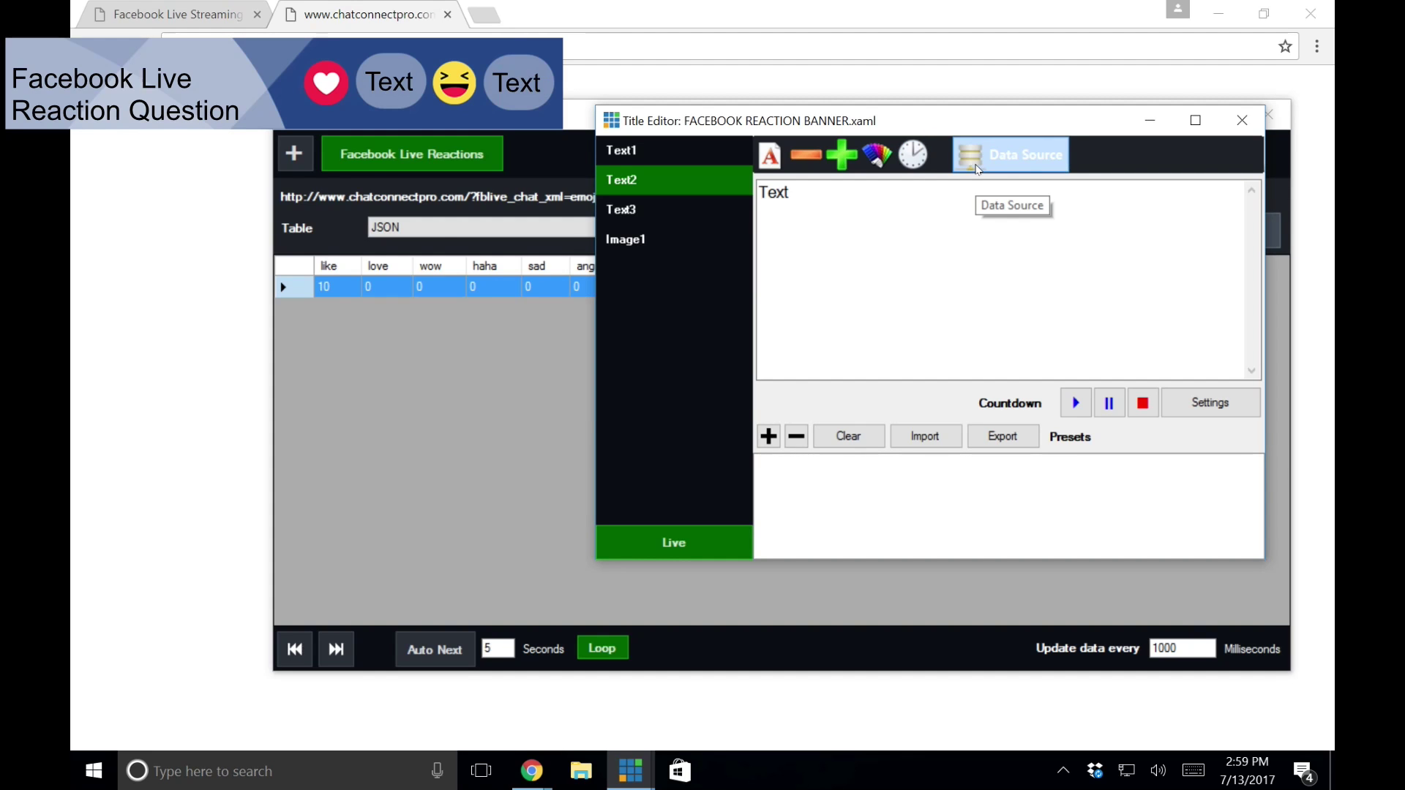
pyautogui.click(975, 168)
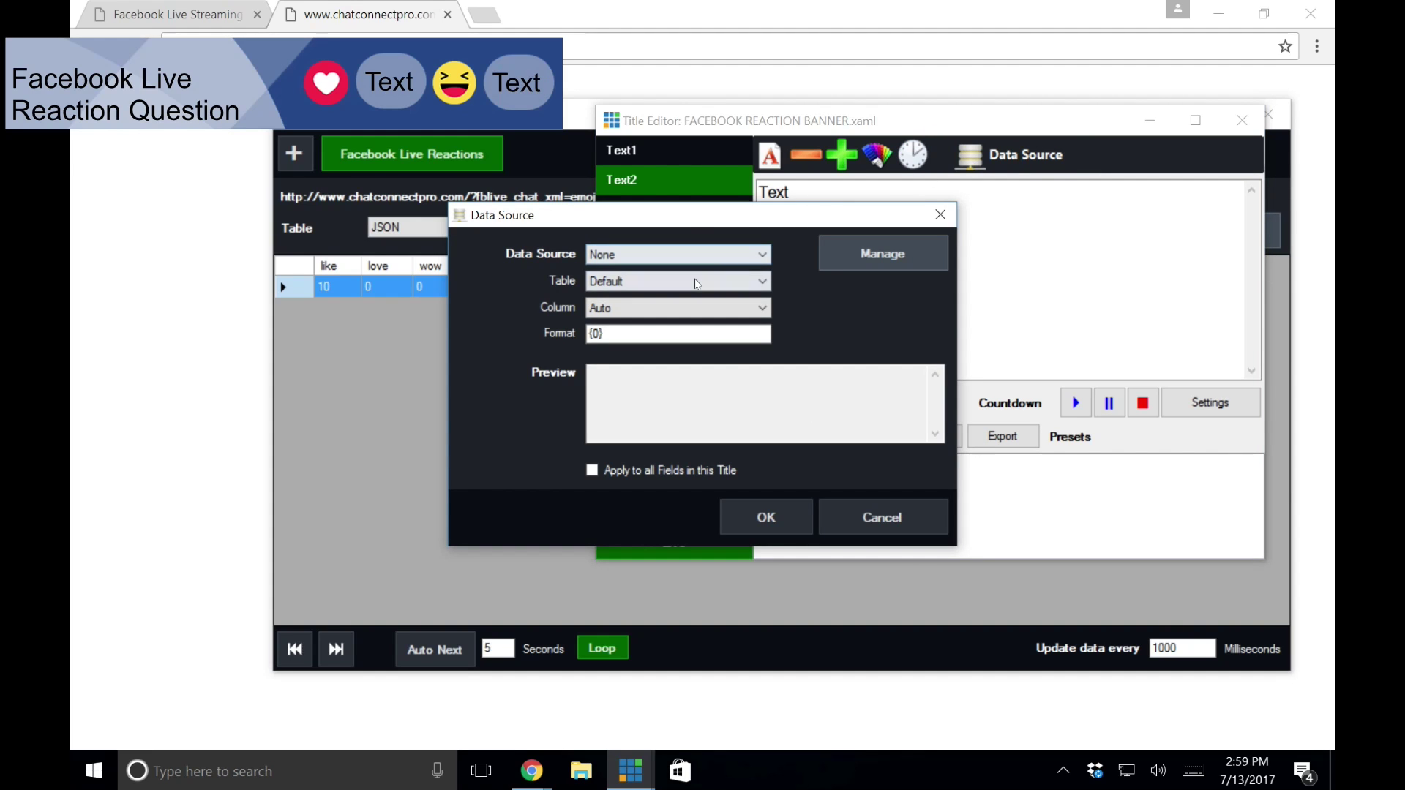
pyautogui.click(720, 254)
pyautogui.click(697, 286)
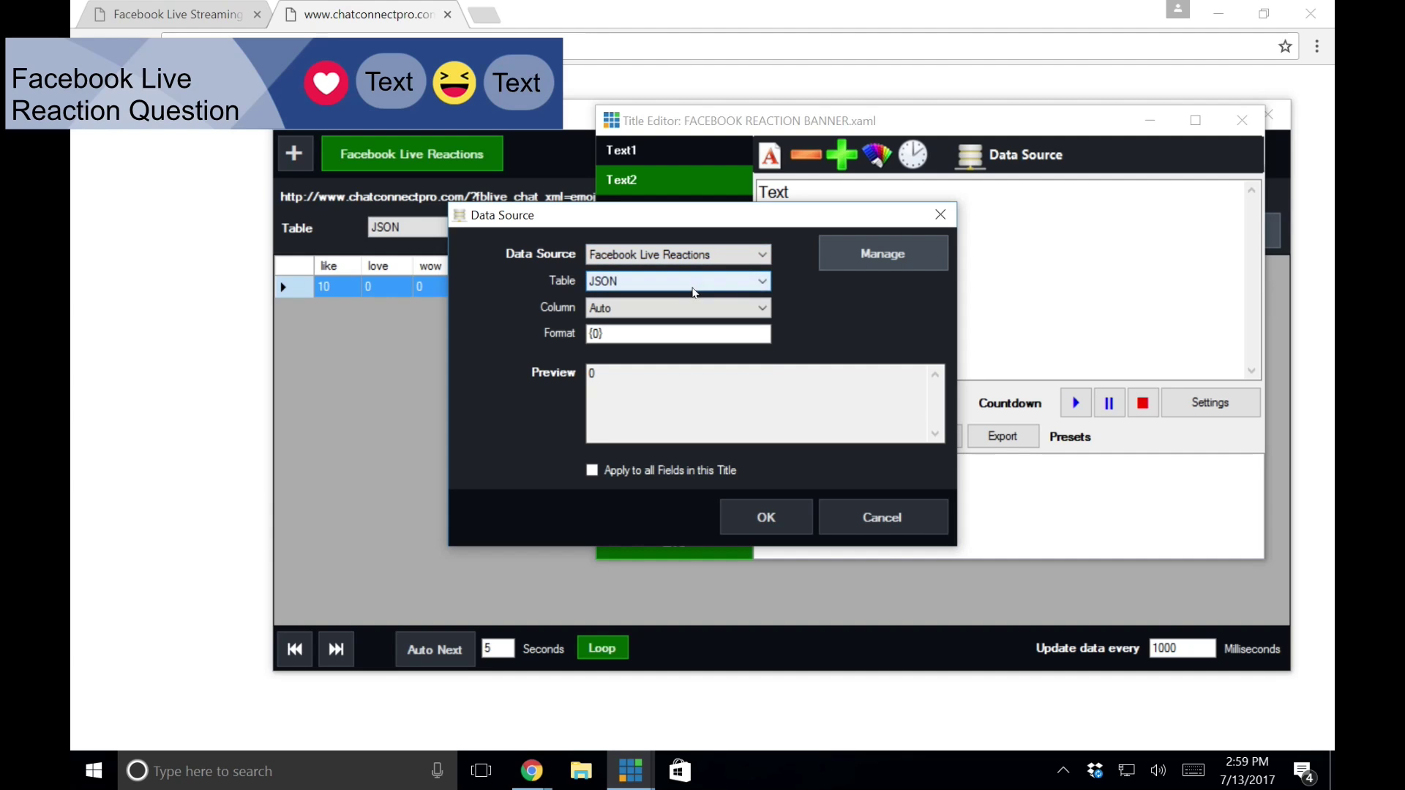
pyautogui.click(694, 308)
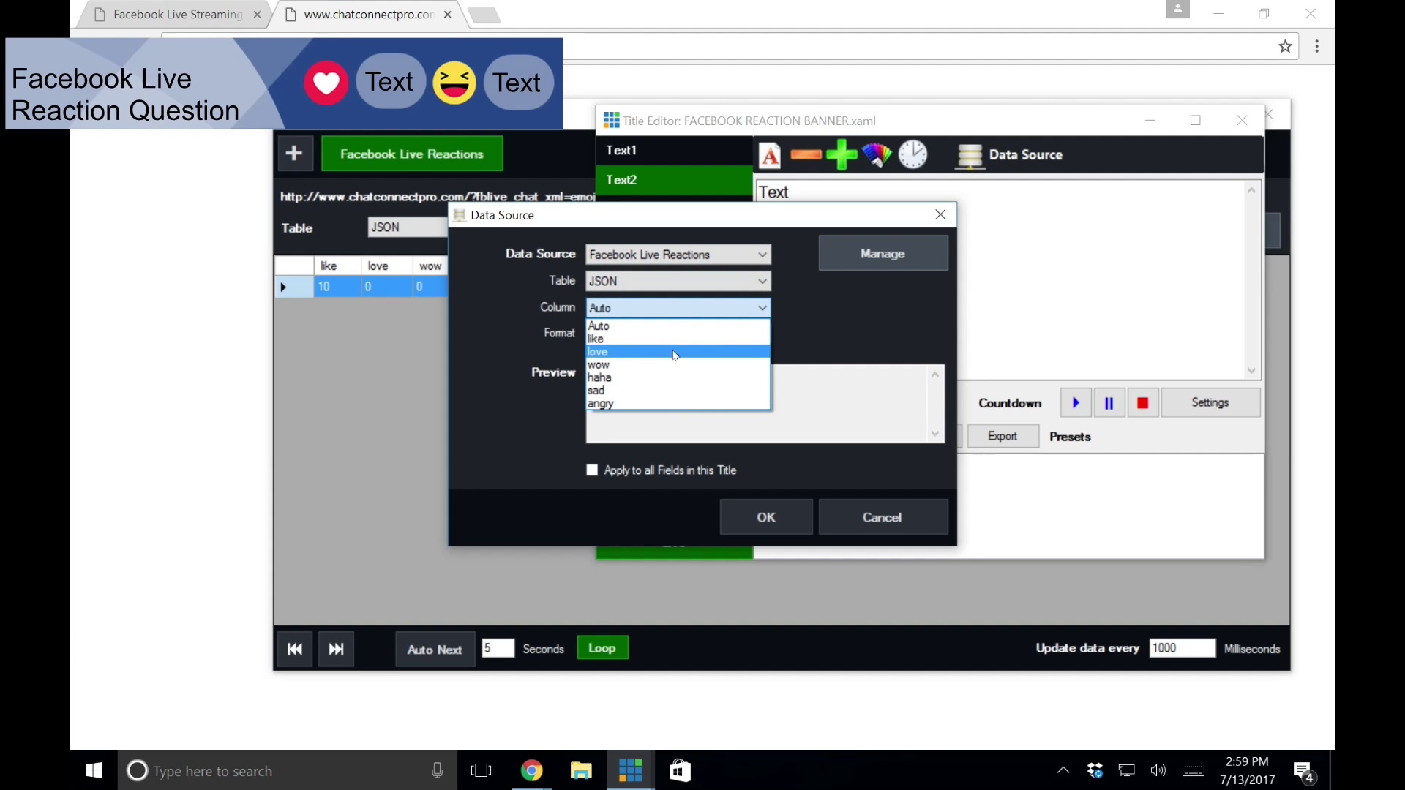
pyautogui.click(675, 353)
pyautogui.click(732, 517)
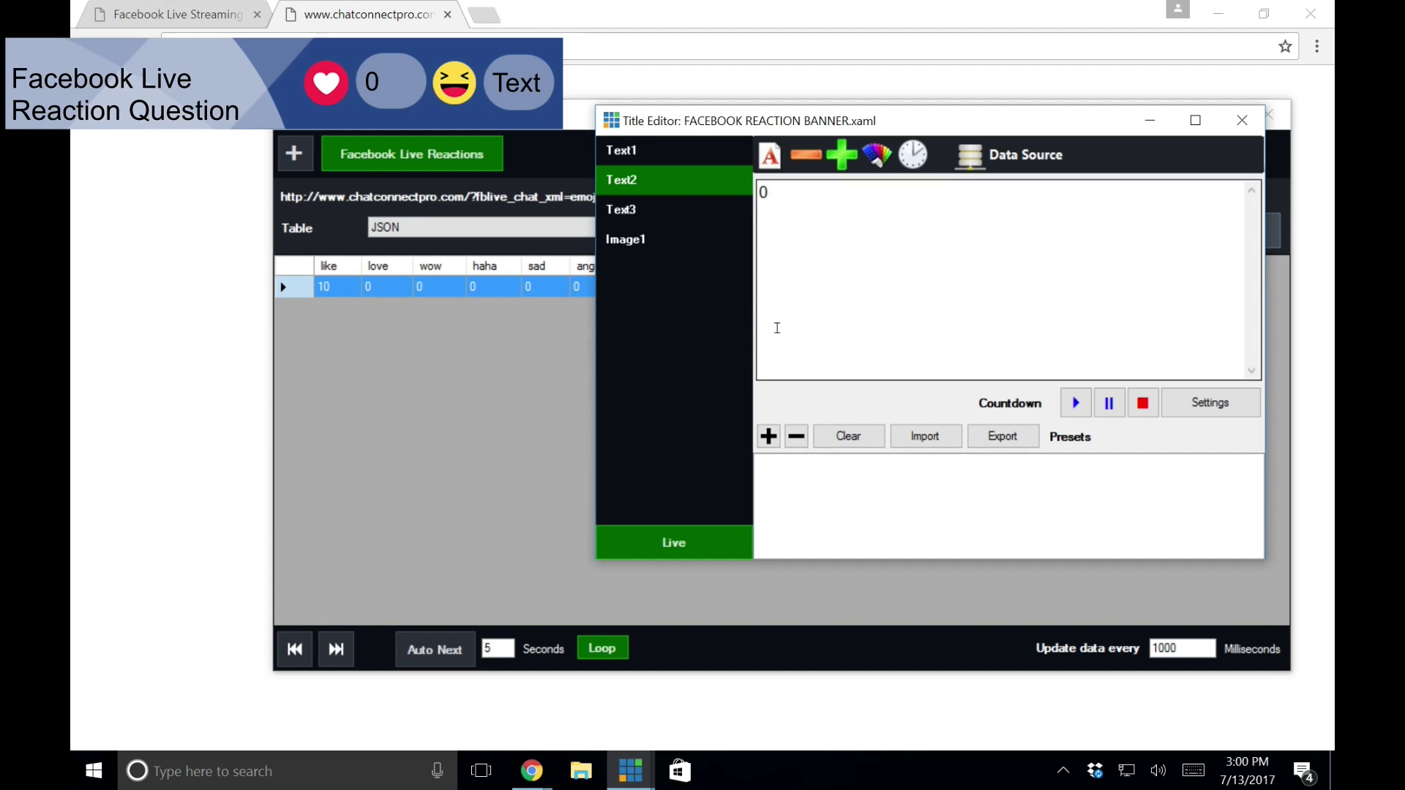
# Step: Bind the banner's Text3 to the like column of Facebook Live Reactions
pyautogui.click(684, 218)
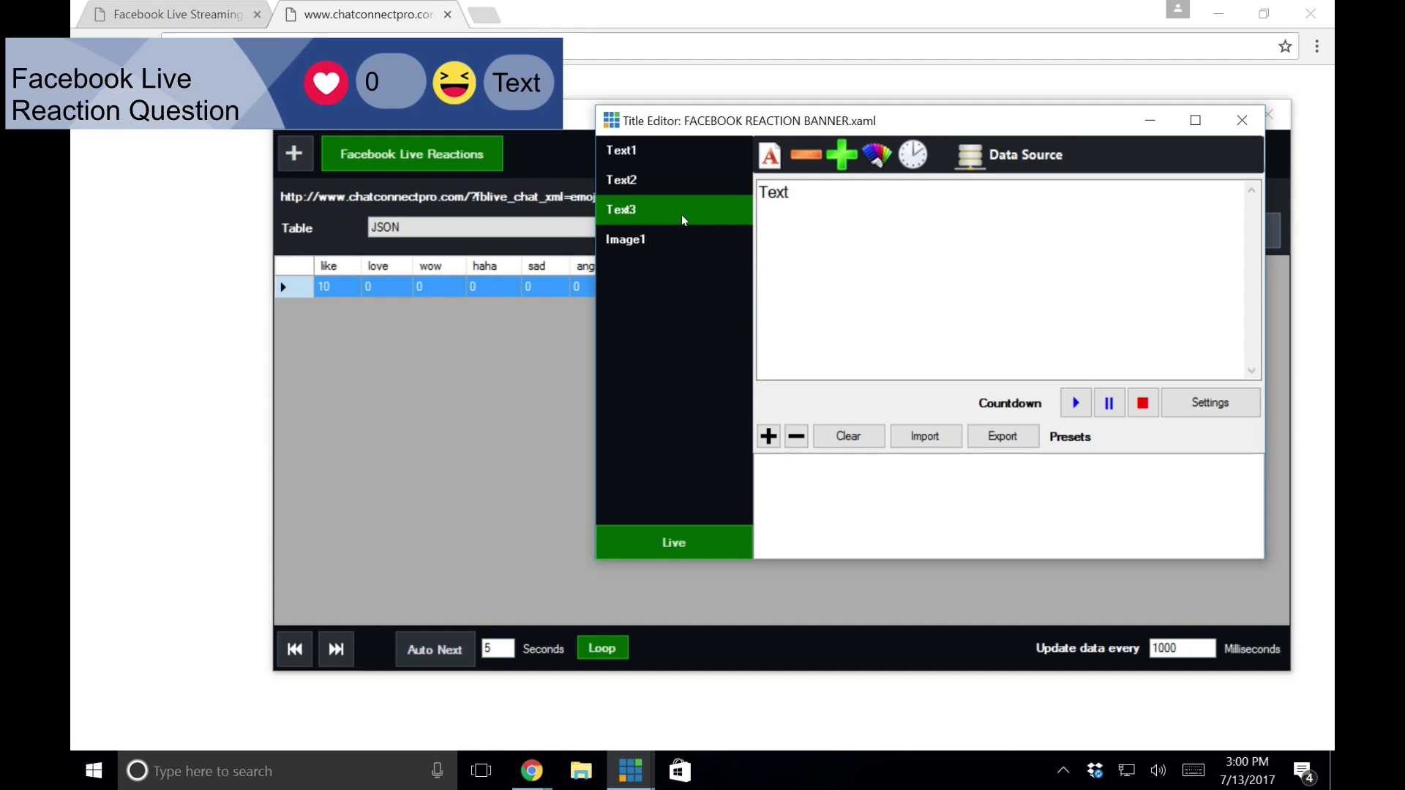
pyautogui.click(1014, 167)
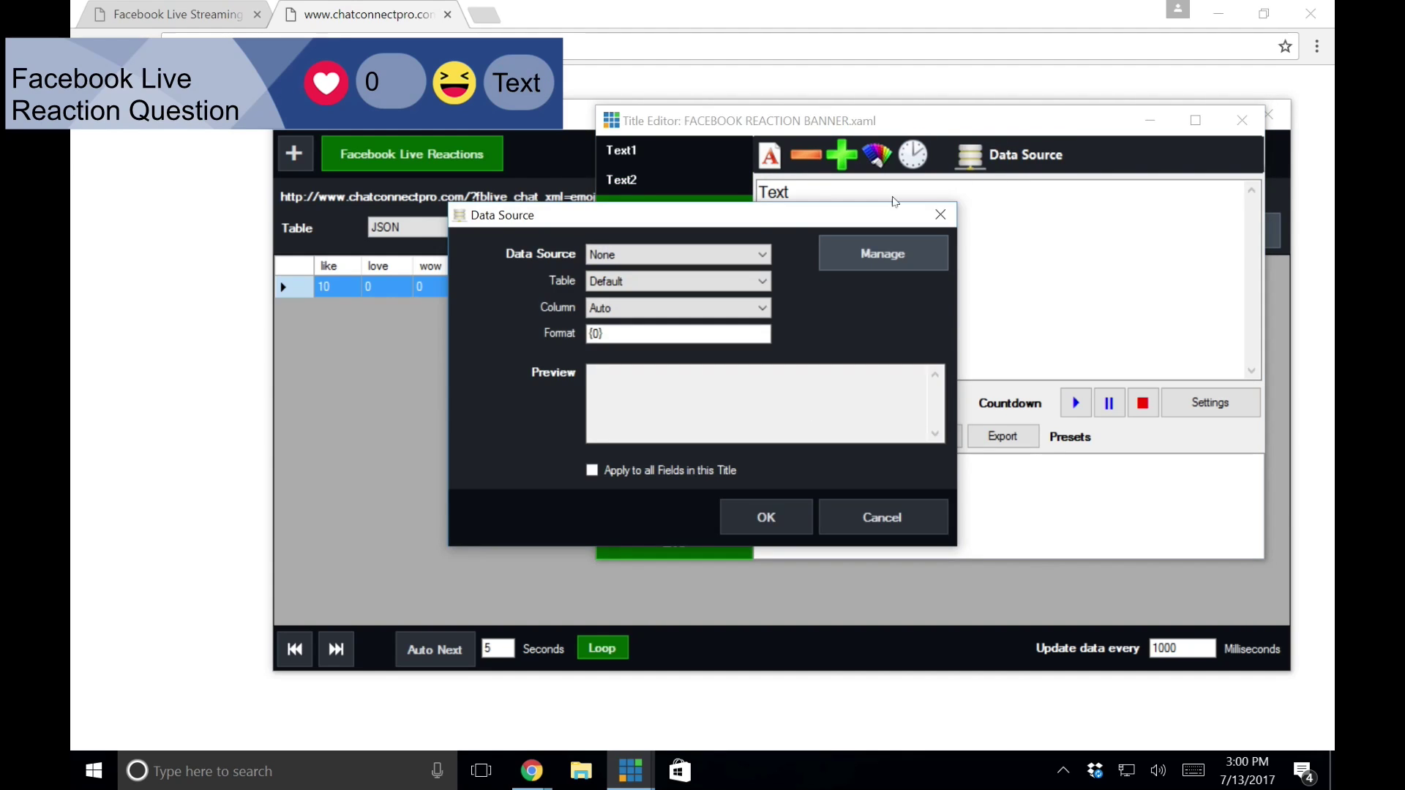
pyautogui.click(715, 256)
pyautogui.click(706, 281)
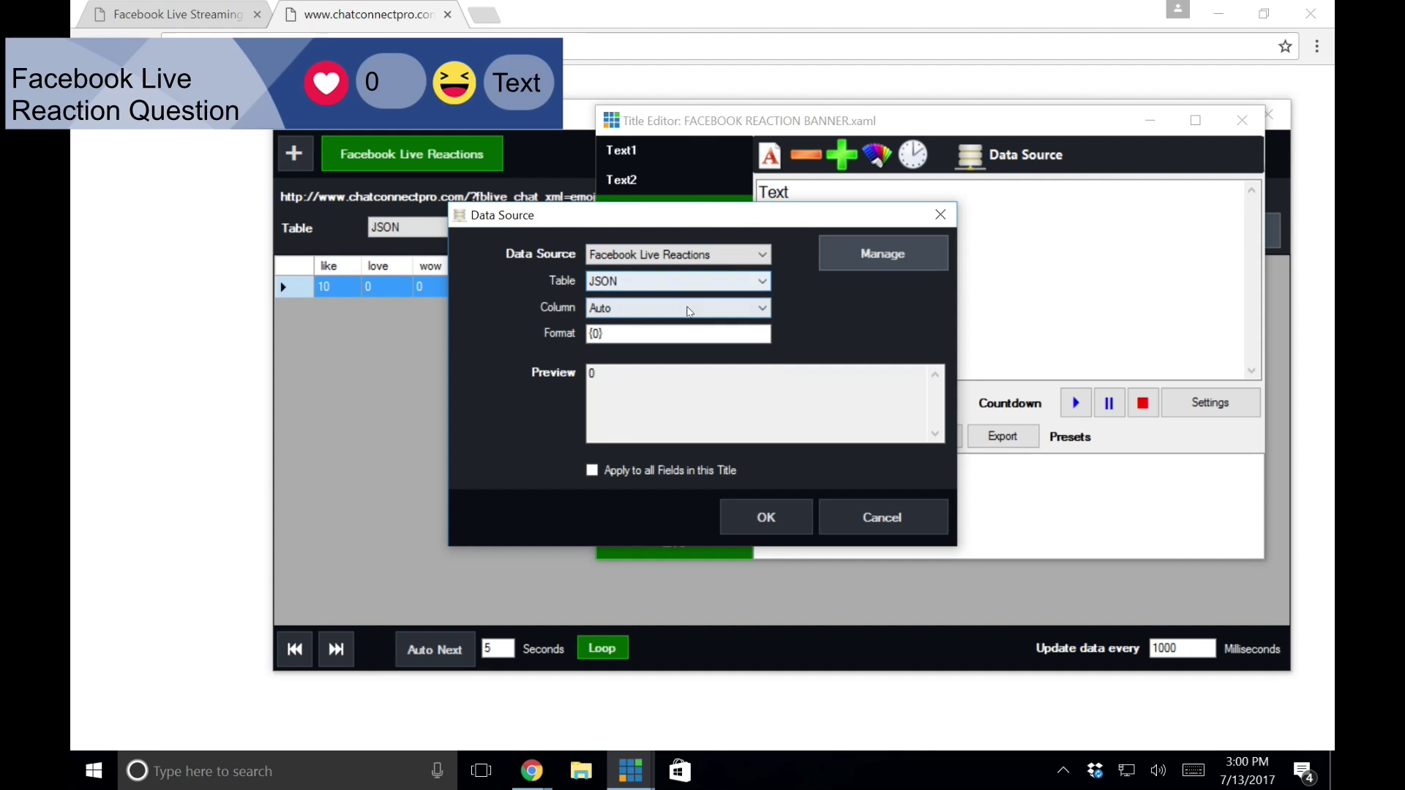
pyautogui.click(687, 309)
pyautogui.click(671, 339)
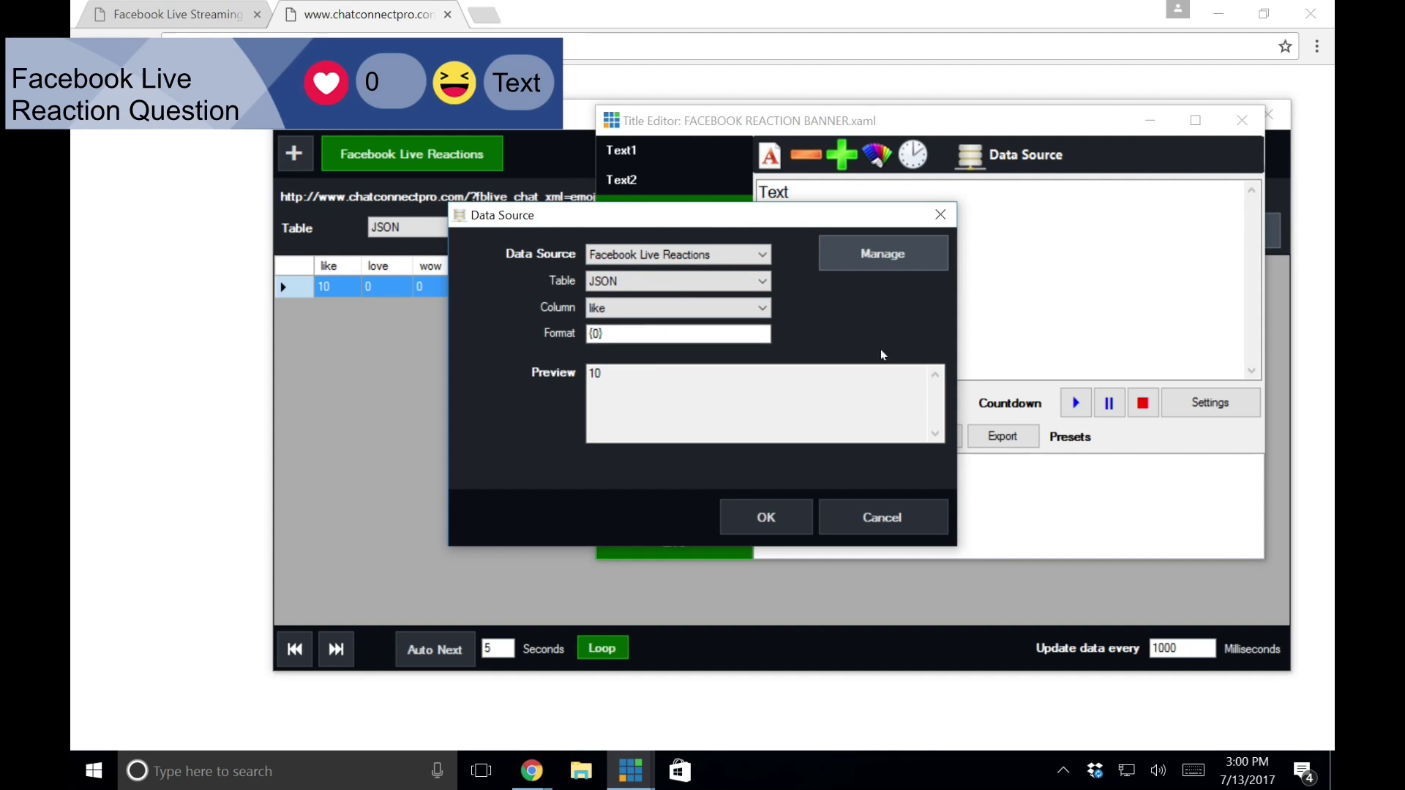
pyautogui.click(737, 518)
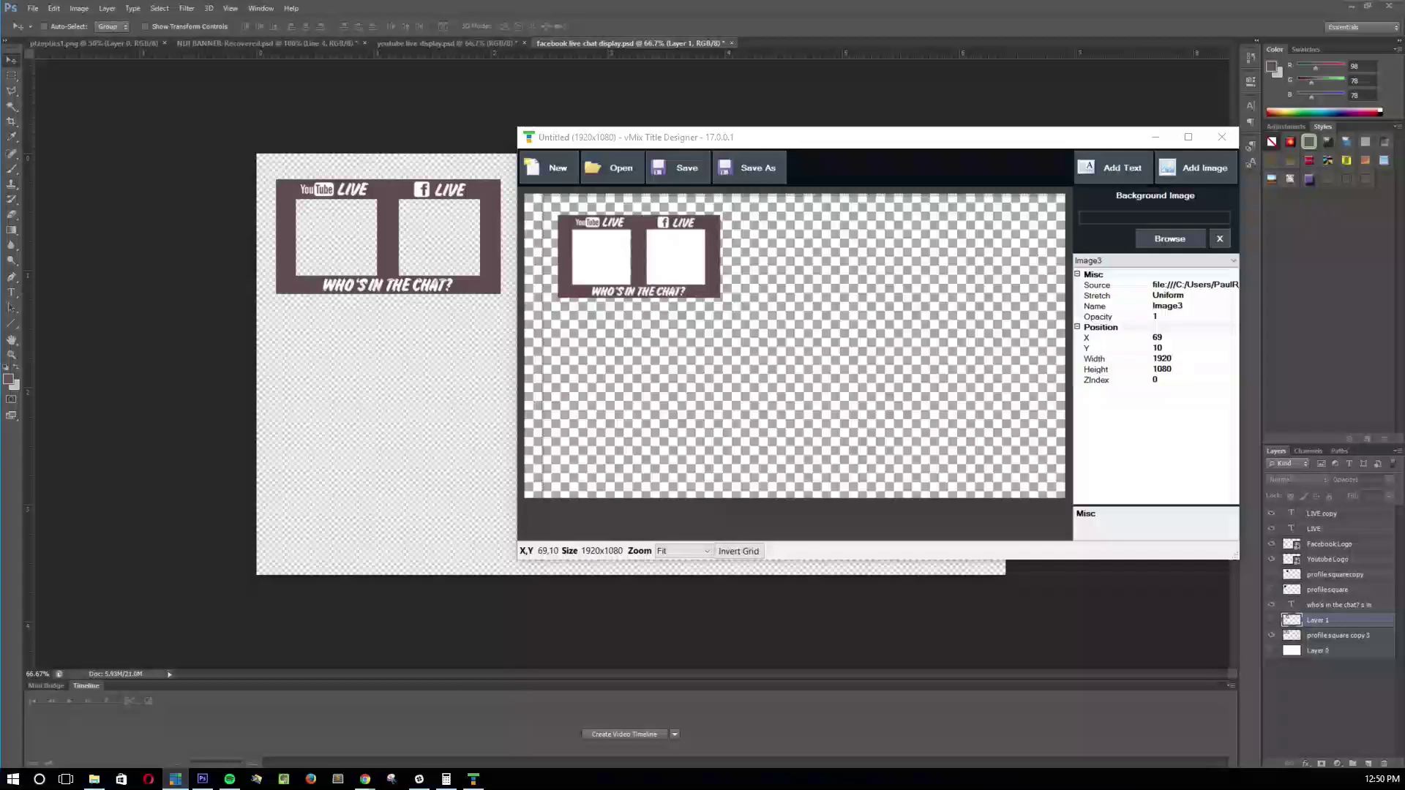
# Step: Save As PNG over 'who is in the chat.png', confirm replace, and dismiss the file-in-use error
pyautogui.click(401, 169)
pyautogui.click(33, 8)
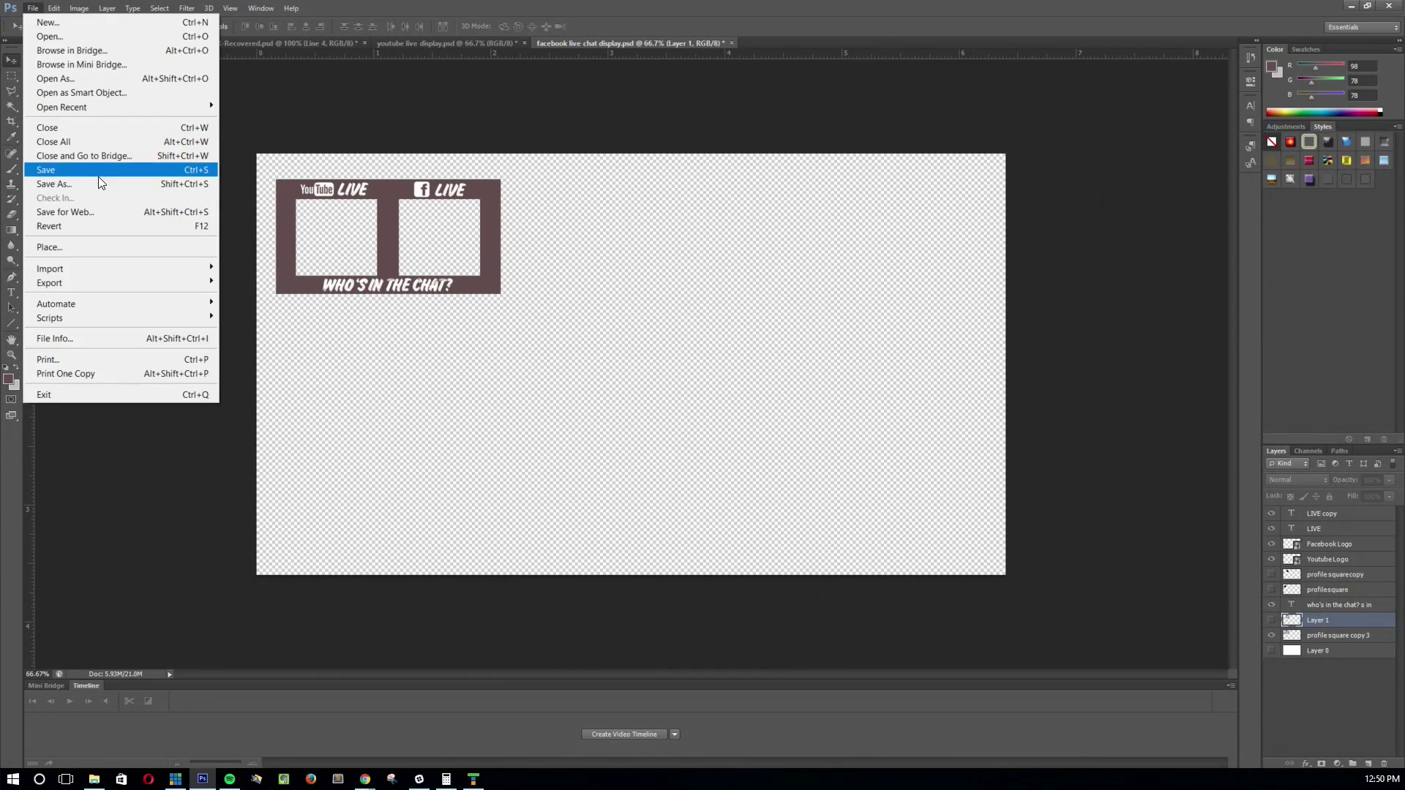
pyautogui.click(102, 184)
pyautogui.click(709, 395)
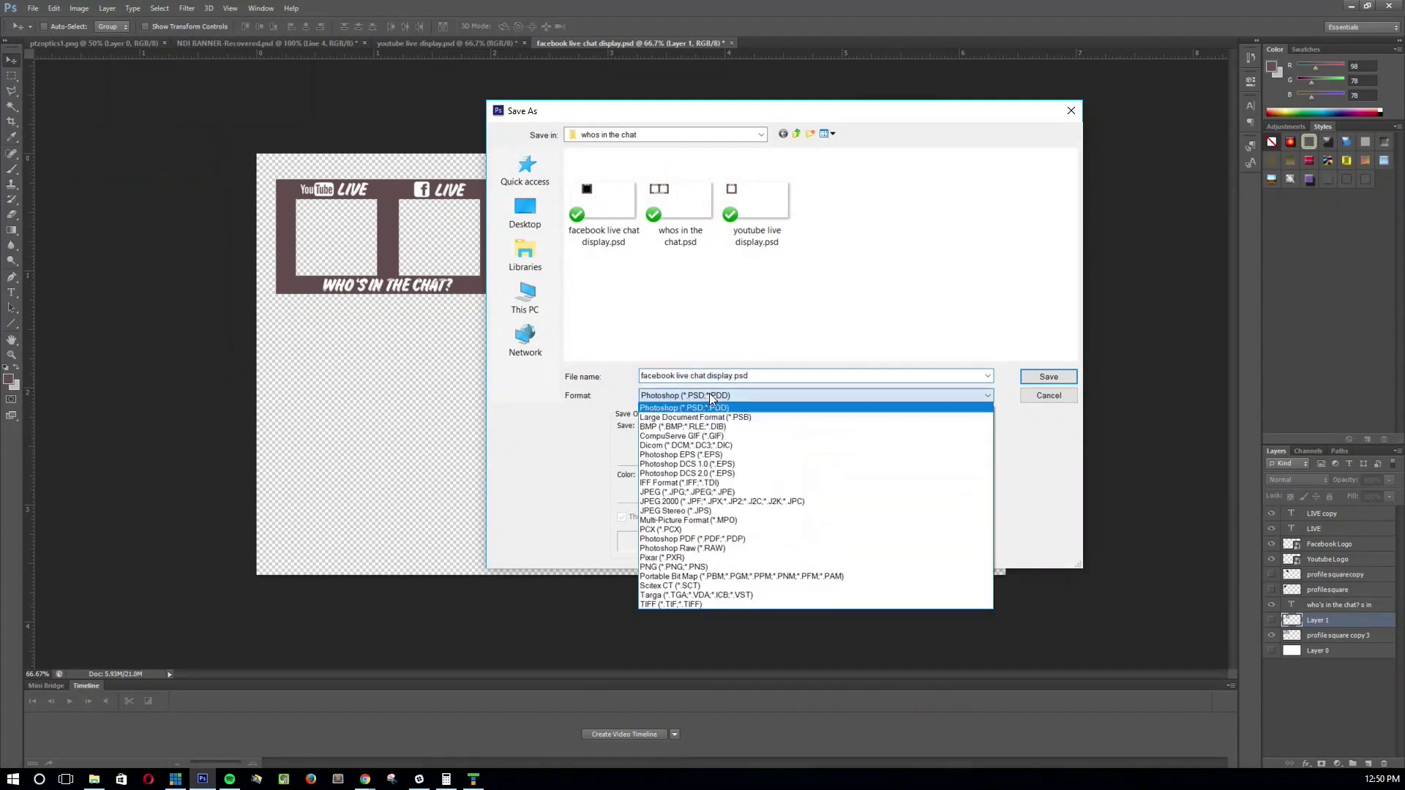
pyautogui.click(702, 566)
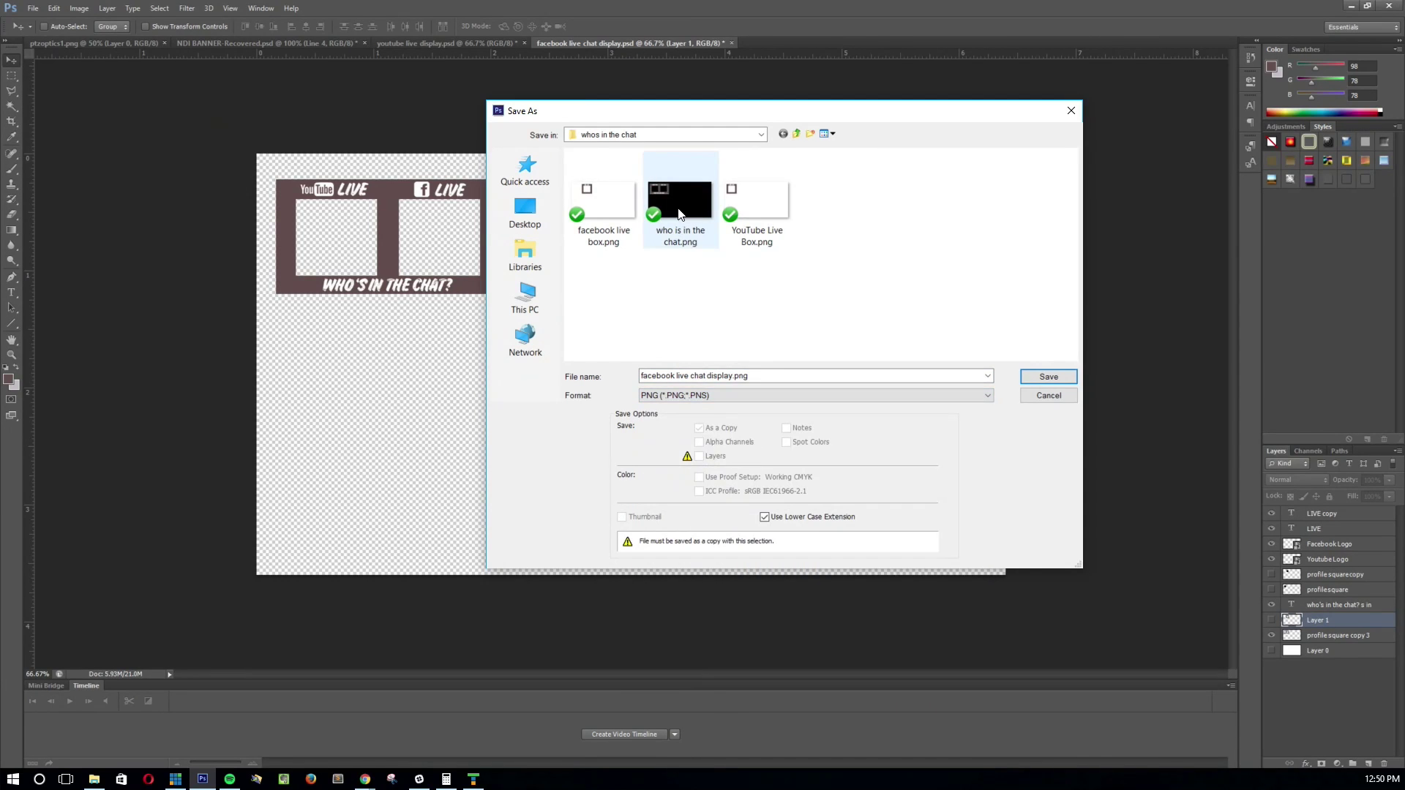
pyautogui.doubleClick(679, 213)
pyautogui.click(658, 286)
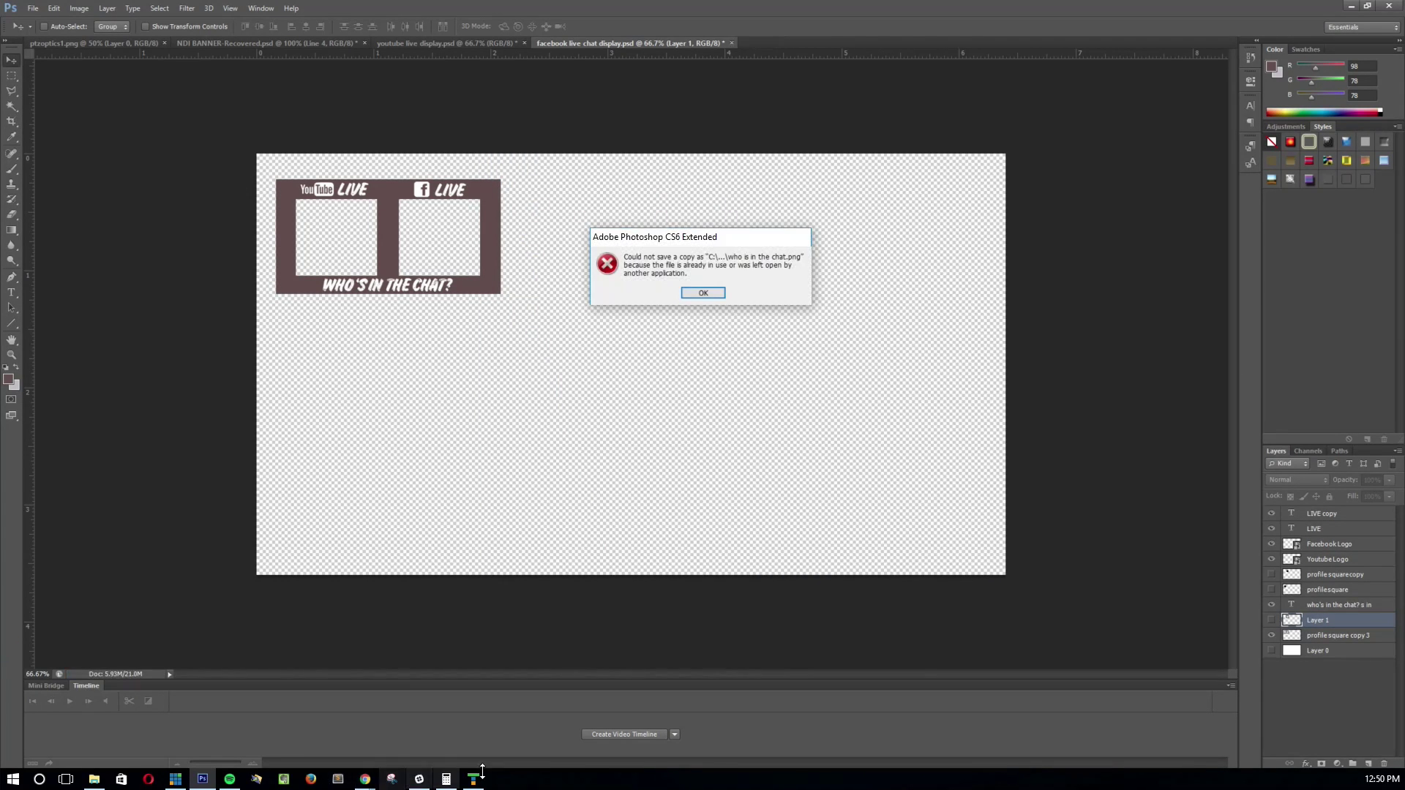
pyautogui.click(703, 292)
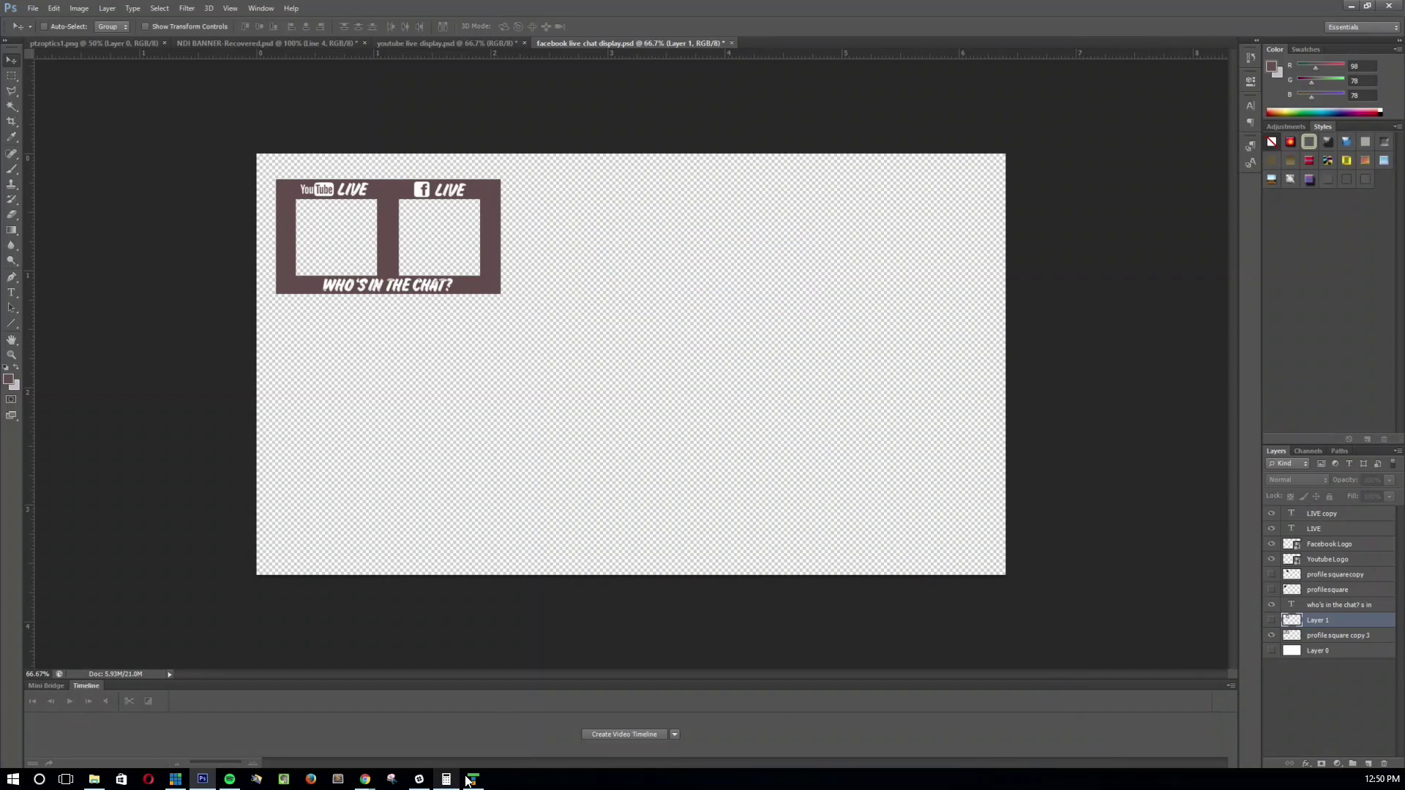
pyautogui.click(473, 779)
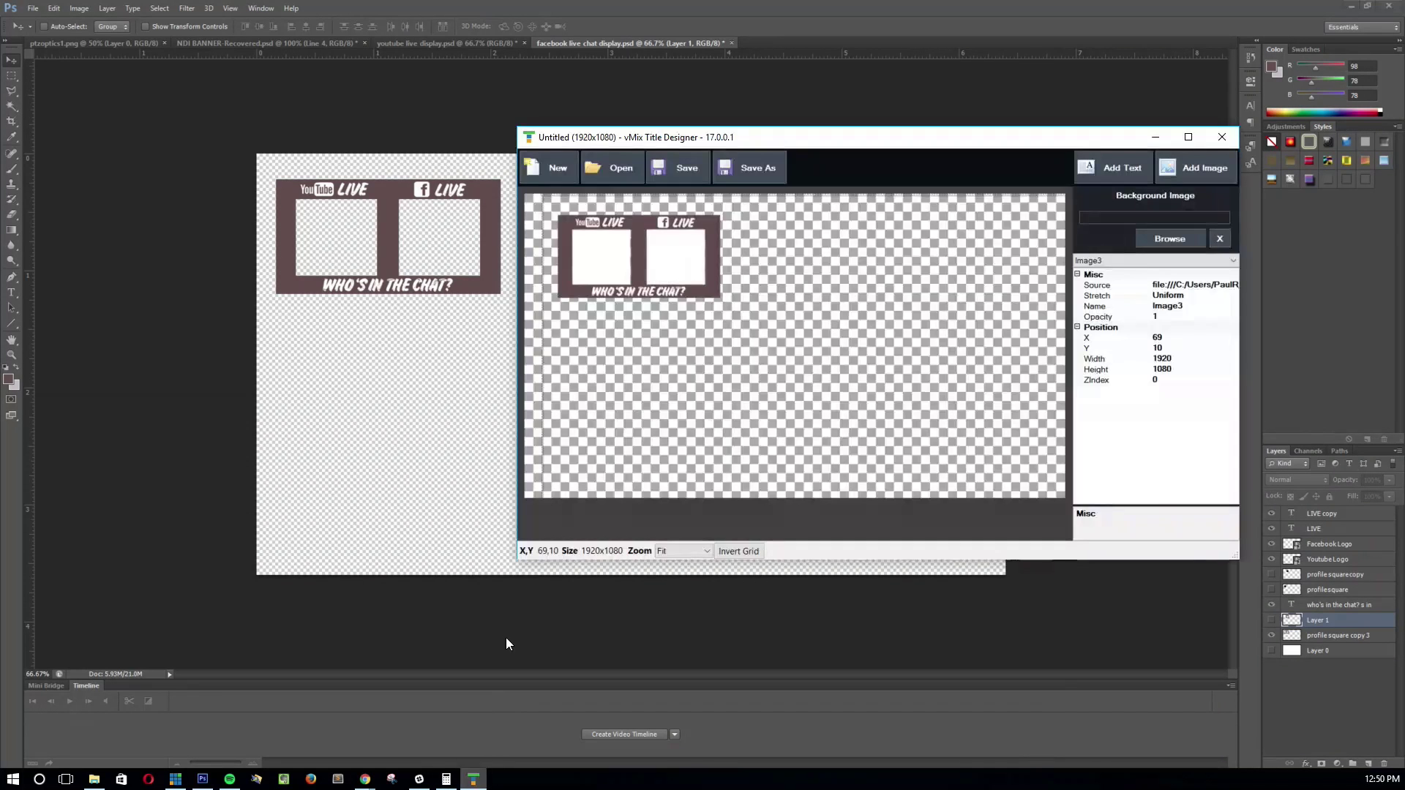
# Step: Select Image1 and reposition the YouTube picture box in its slot
pyautogui.click(1109, 261)
pyautogui.click(1109, 272)
pyautogui.click(903, 318)
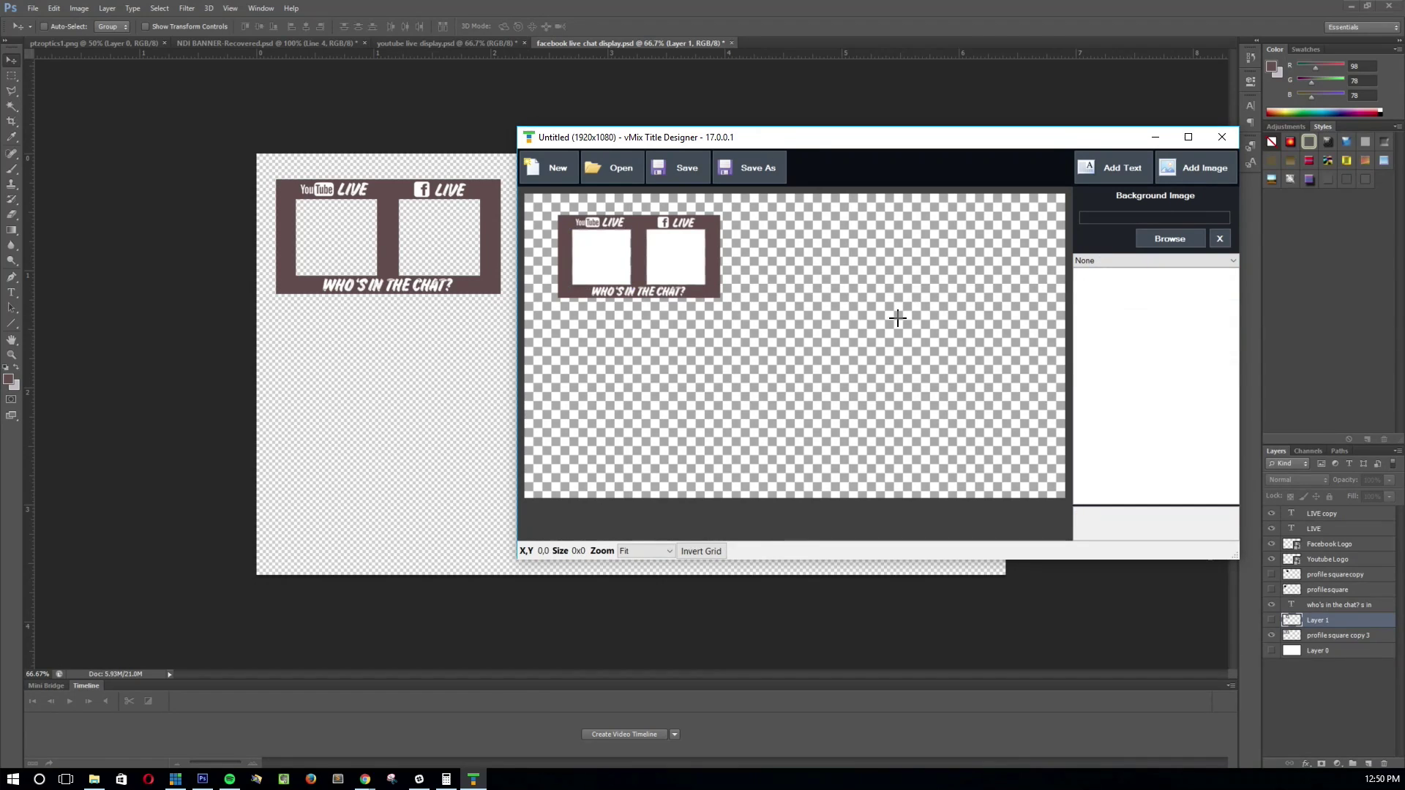
pyautogui.click(1229, 260)
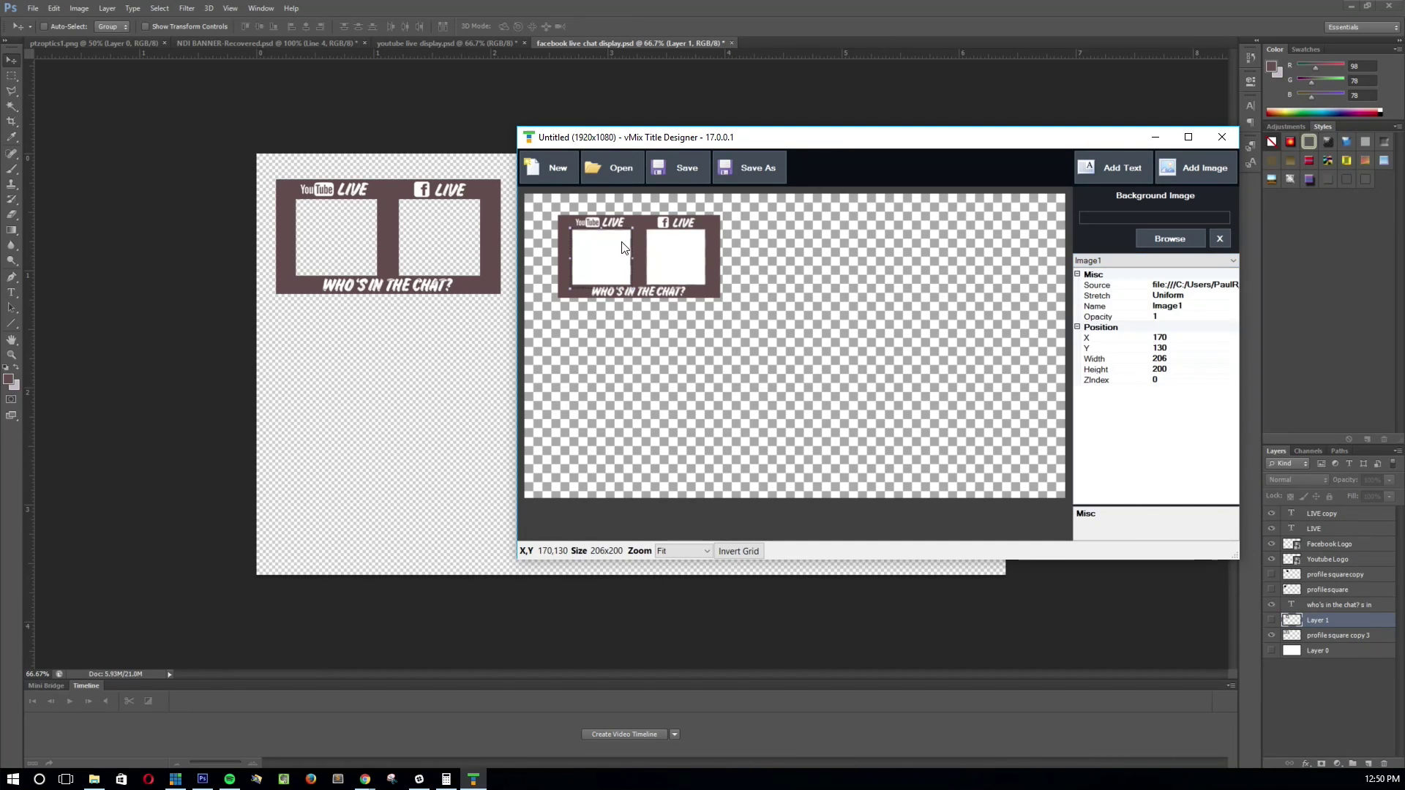
pyautogui.moveTo(570, 243); pyautogui.dragTo(569, 244)
# Step: Select Image2 and nudge the Facebook picture box into its slot, left and down
pyautogui.click(1220, 260)
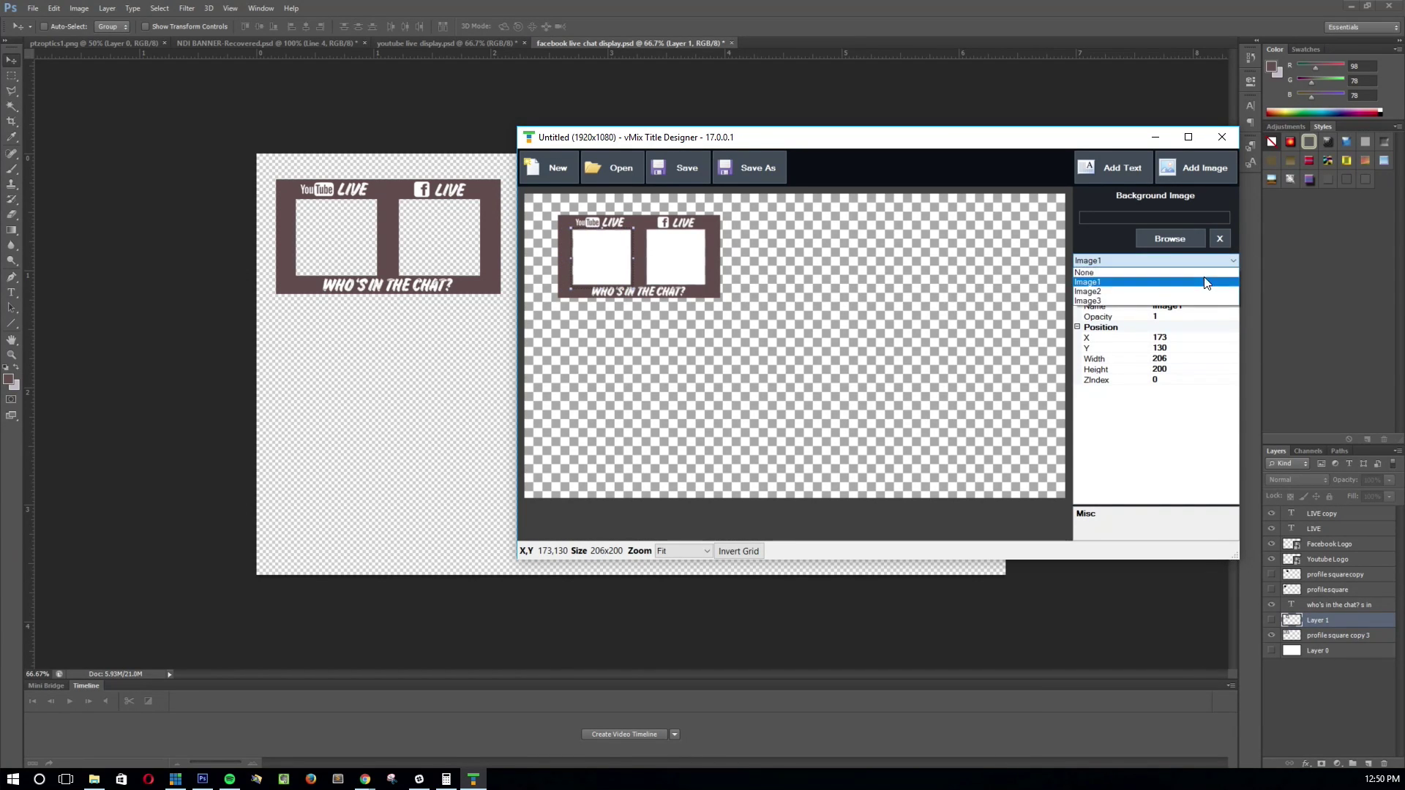
pyautogui.click(1201, 289)
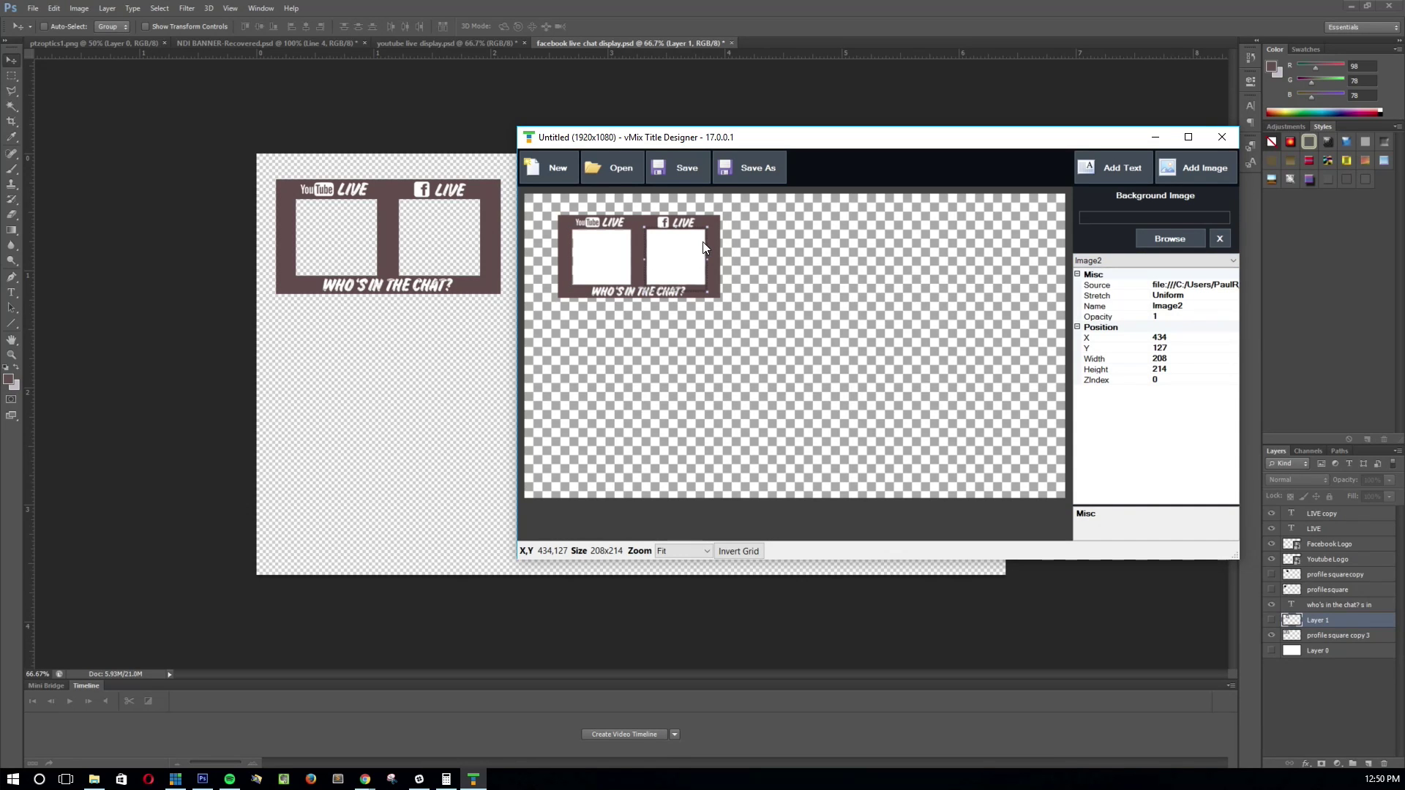
pyautogui.moveTo(704, 248); pyautogui.dragTo(707, 247)
pyautogui.moveTo(705, 242); pyautogui.dragTo(704, 242)
pyautogui.press('Left')
pyautogui.press('Left')
pyautogui.press('Down')
# Step: Select Image3 and nudge the frame graphic into place with arrow keys
pyautogui.click(1150, 261)
pyautogui.click(1147, 301)
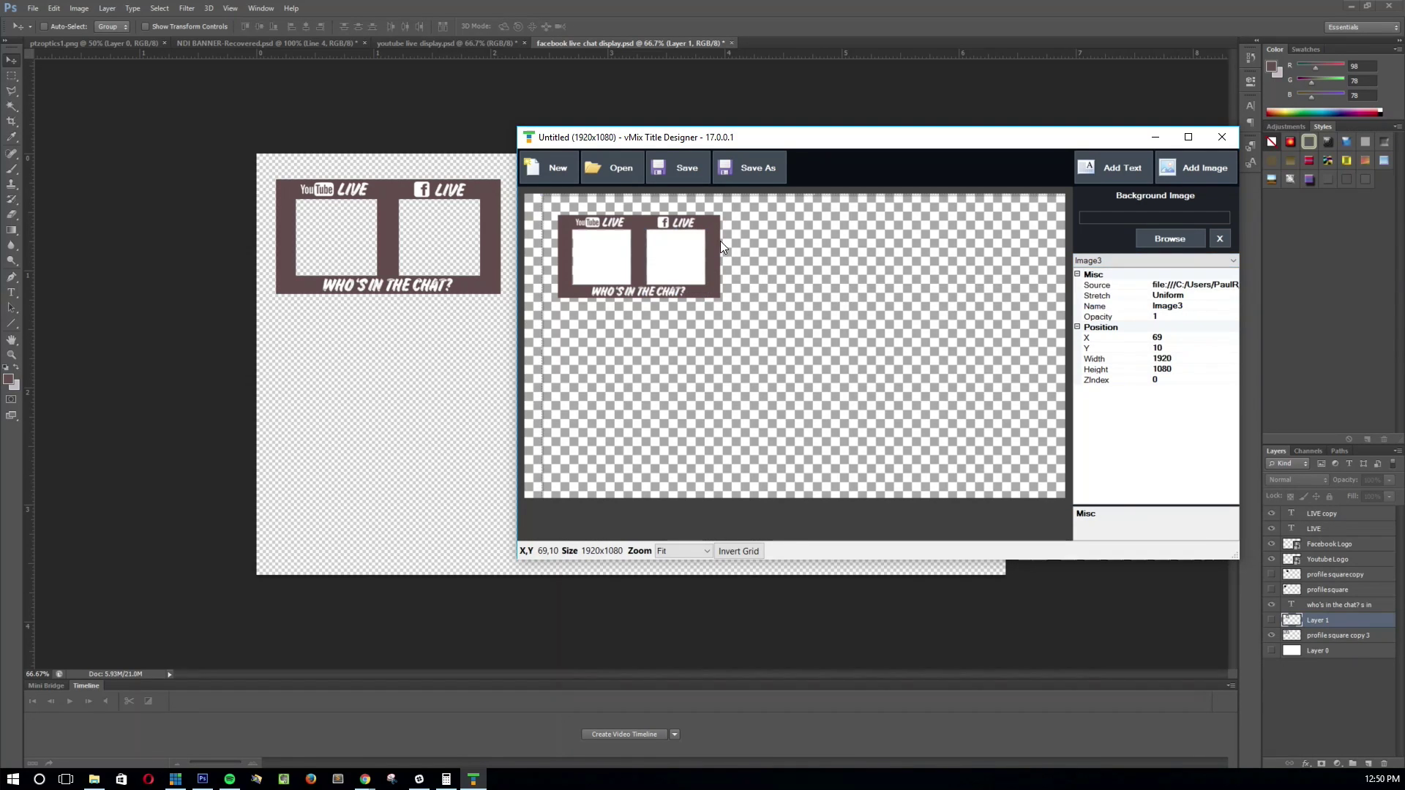
pyautogui.press('Down')
pyautogui.press('Down')
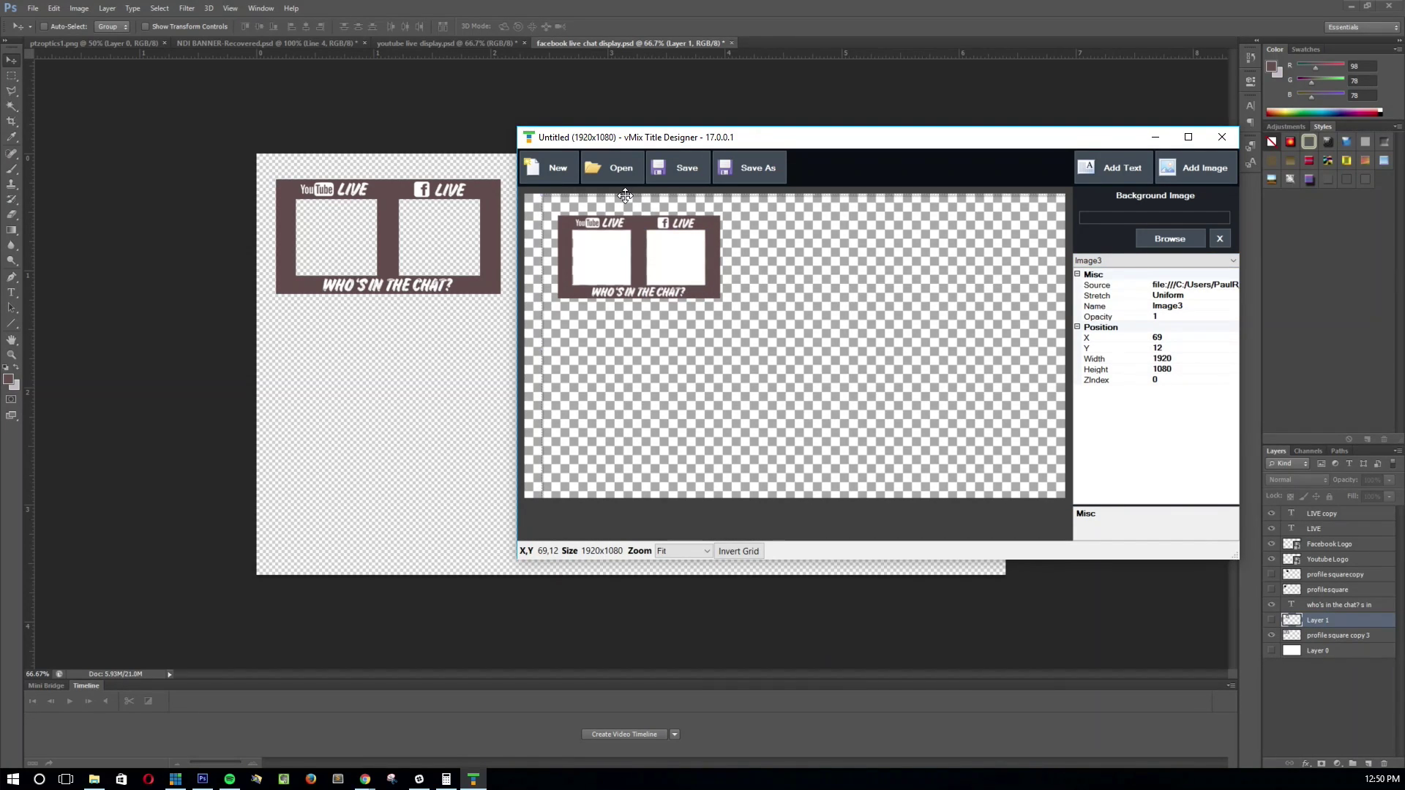
pyautogui.press('Right')
pyautogui.press('Right')
pyautogui.press('Right')
pyautogui.press('Left')
pyautogui.press('Left')
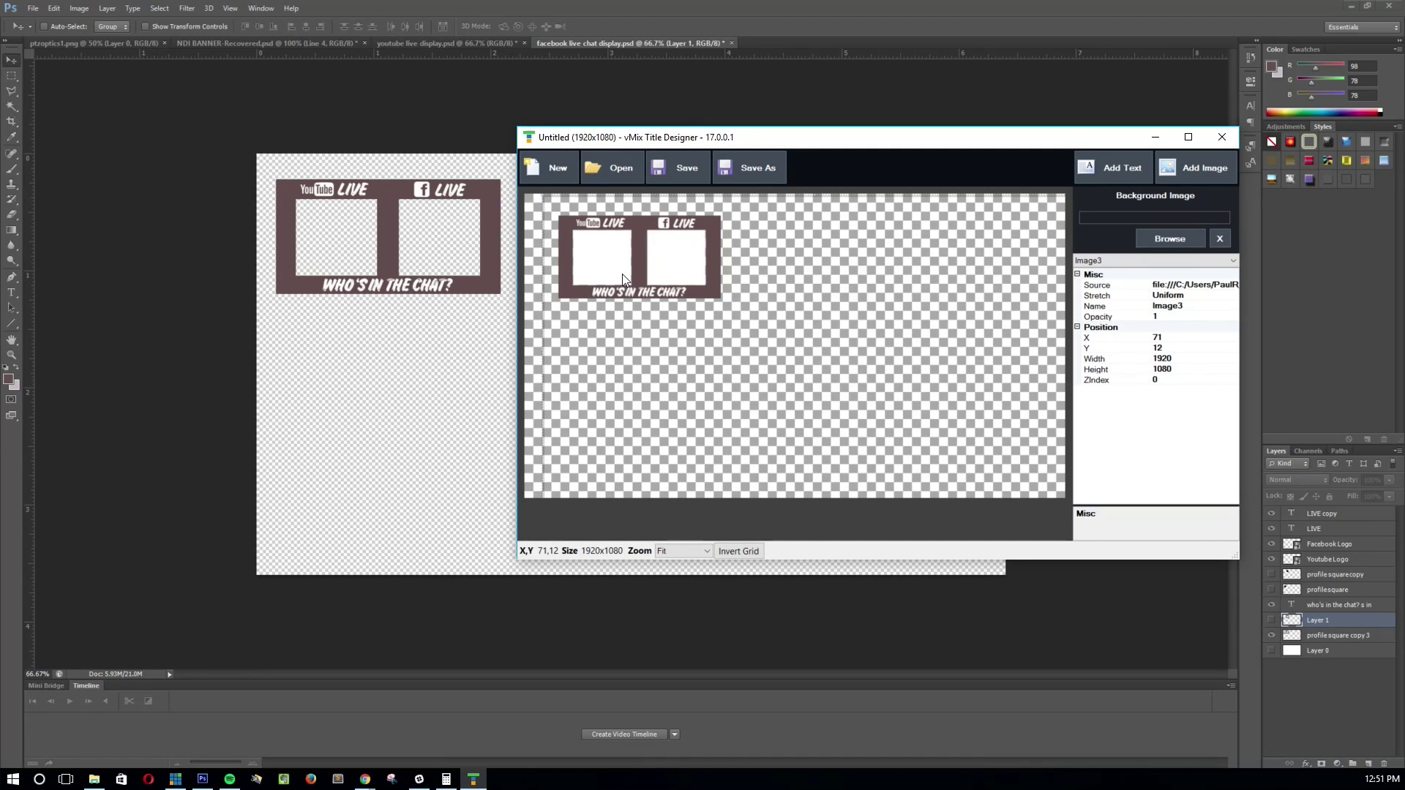
# Step: Raise and enlarge Image1 to 210x204 at X 171, Y 127 to fill its slot
pyautogui.click(1125, 257)
pyautogui.click(1130, 276)
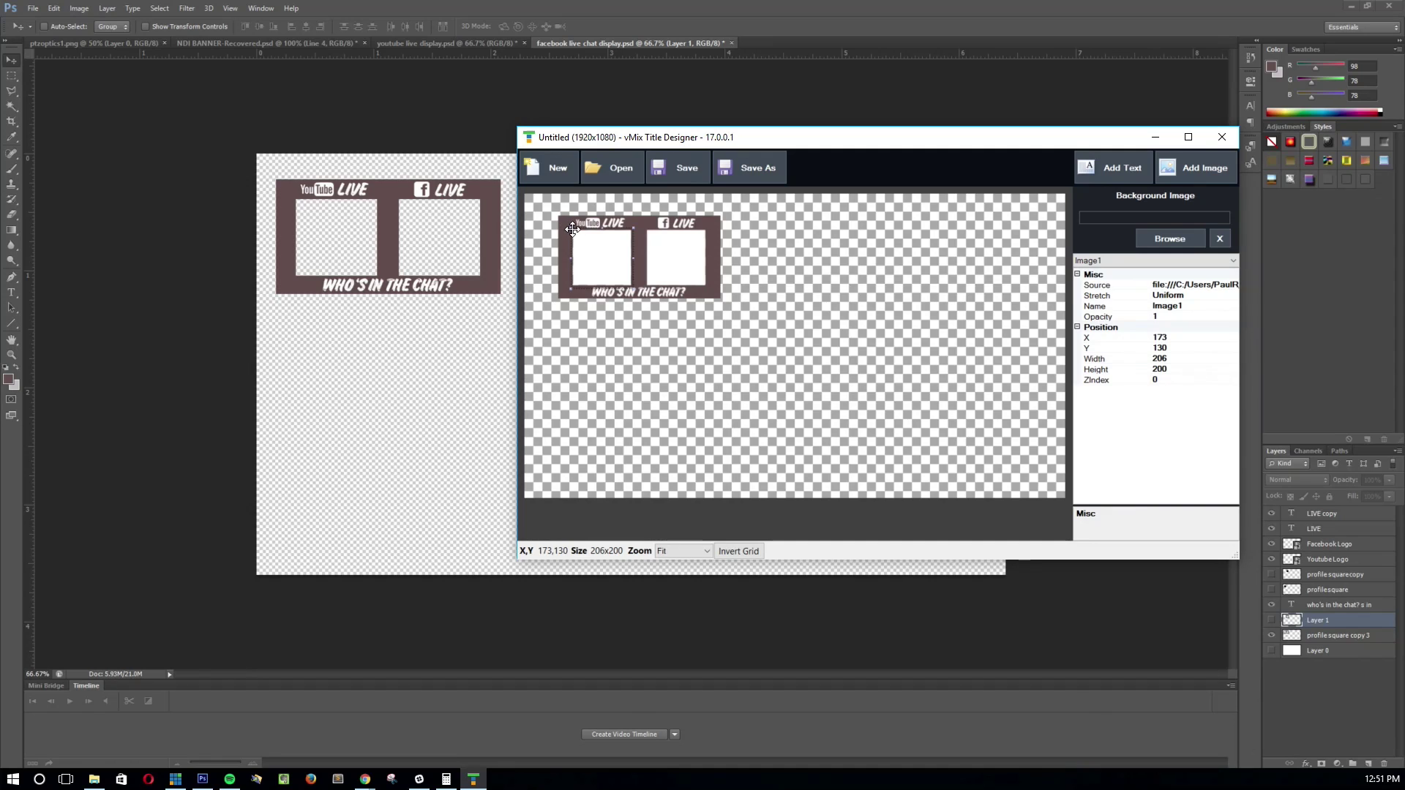
pyautogui.press('Up')
pyautogui.press('Up')
pyautogui.moveTo(570, 224); pyautogui.dragTo(569, 223)
pyautogui.click(548, 242)
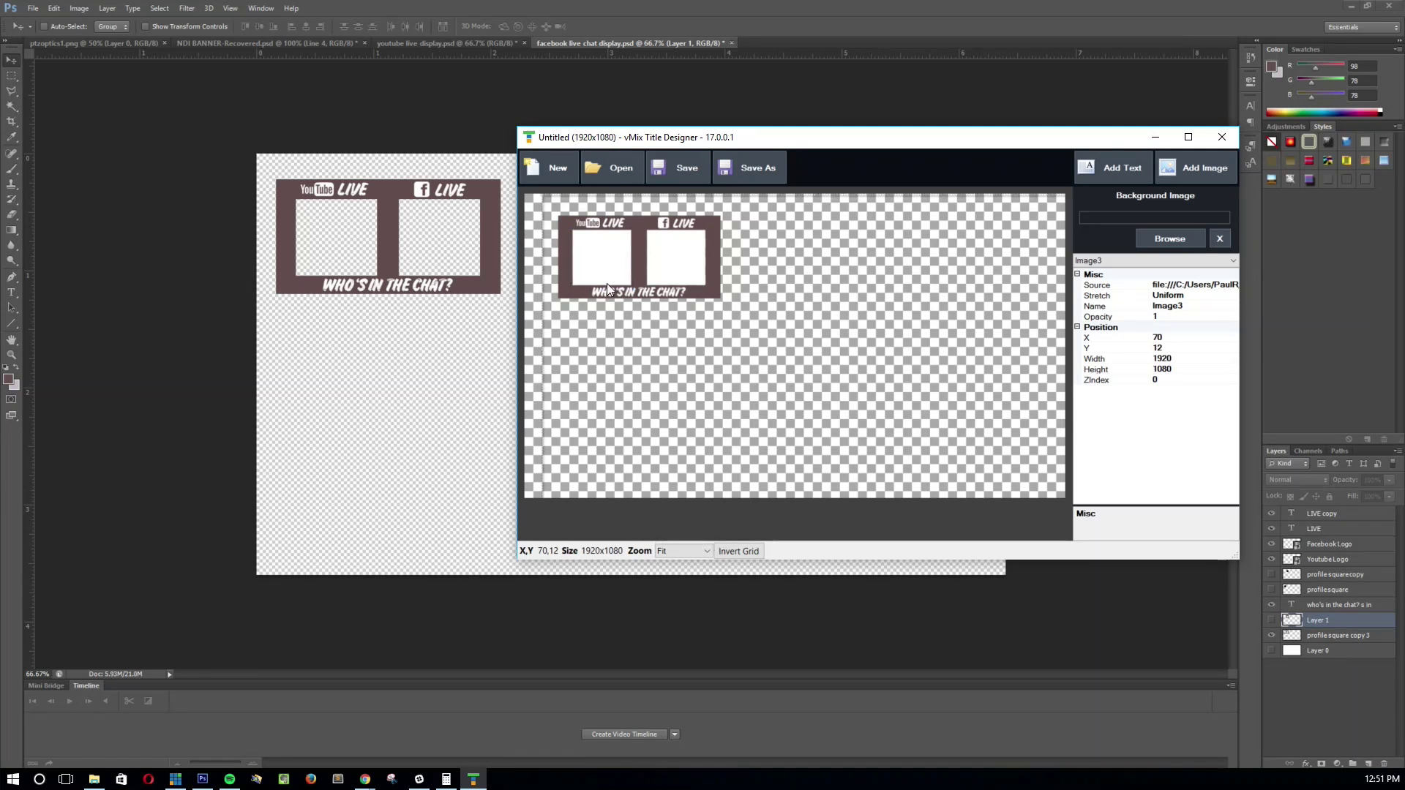
# Step: In Save As, create a new folder named 'whos in the chat double facebook and youtube'
pyautogui.click(756, 174)
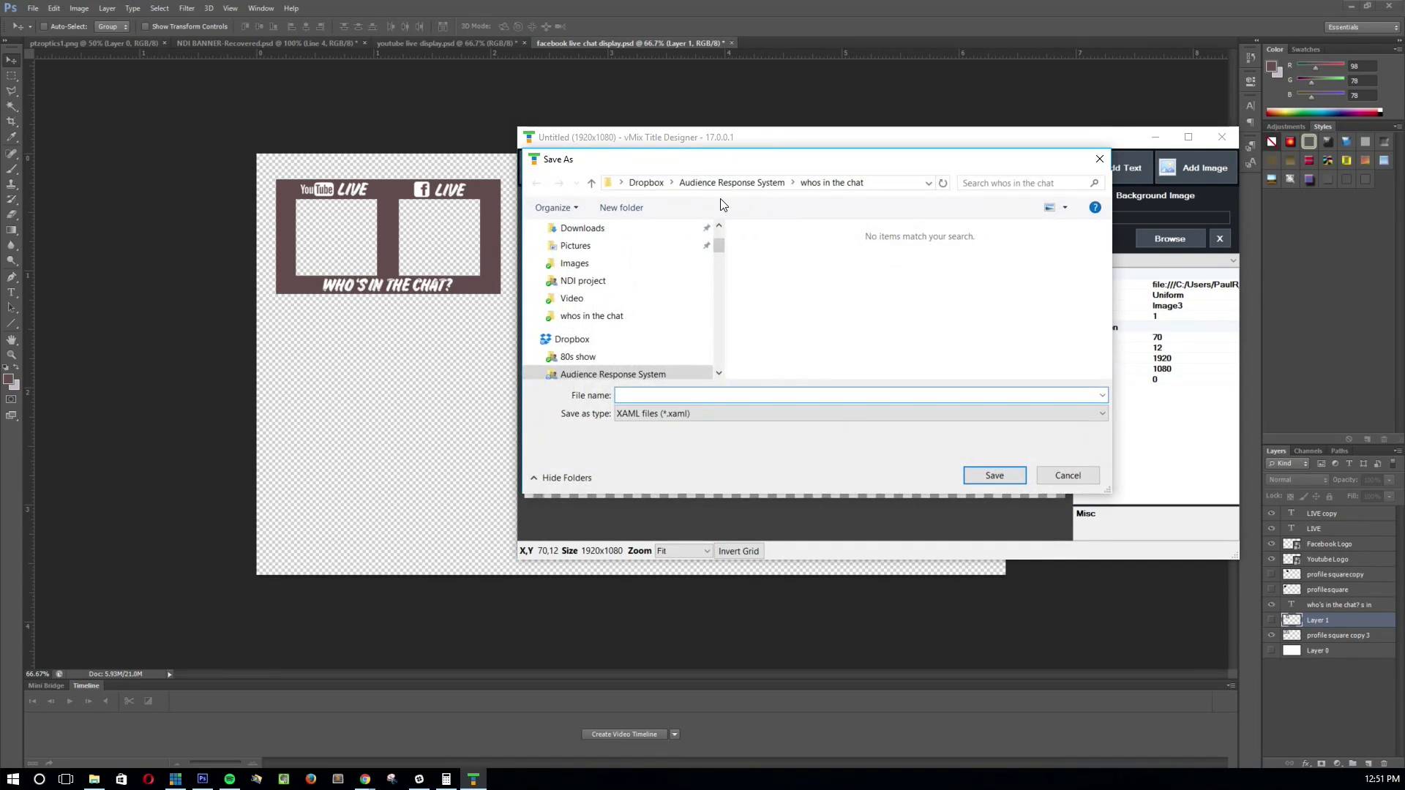
pyautogui.click(625, 208)
pyautogui.write('whos i')
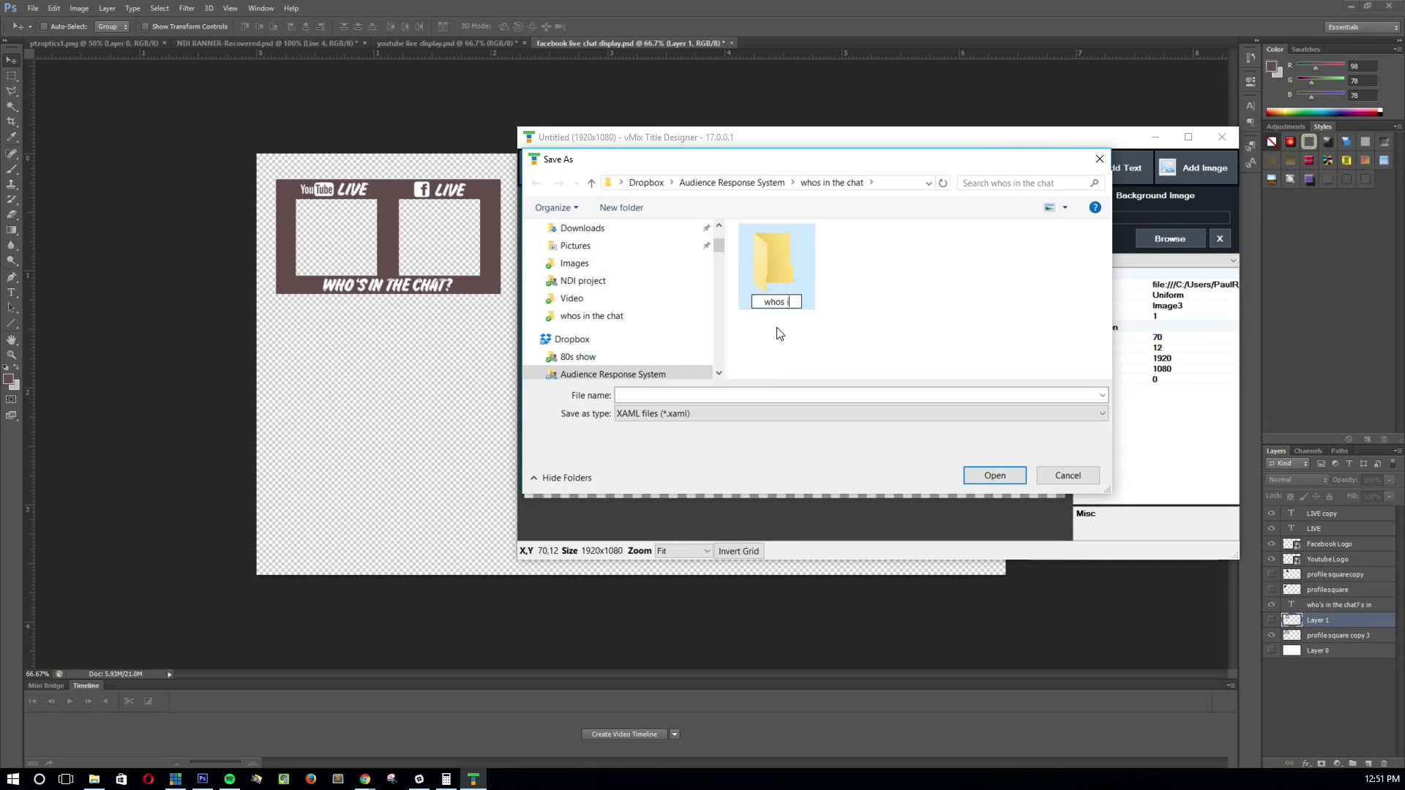
pyautogui.write('n the chat double fa')
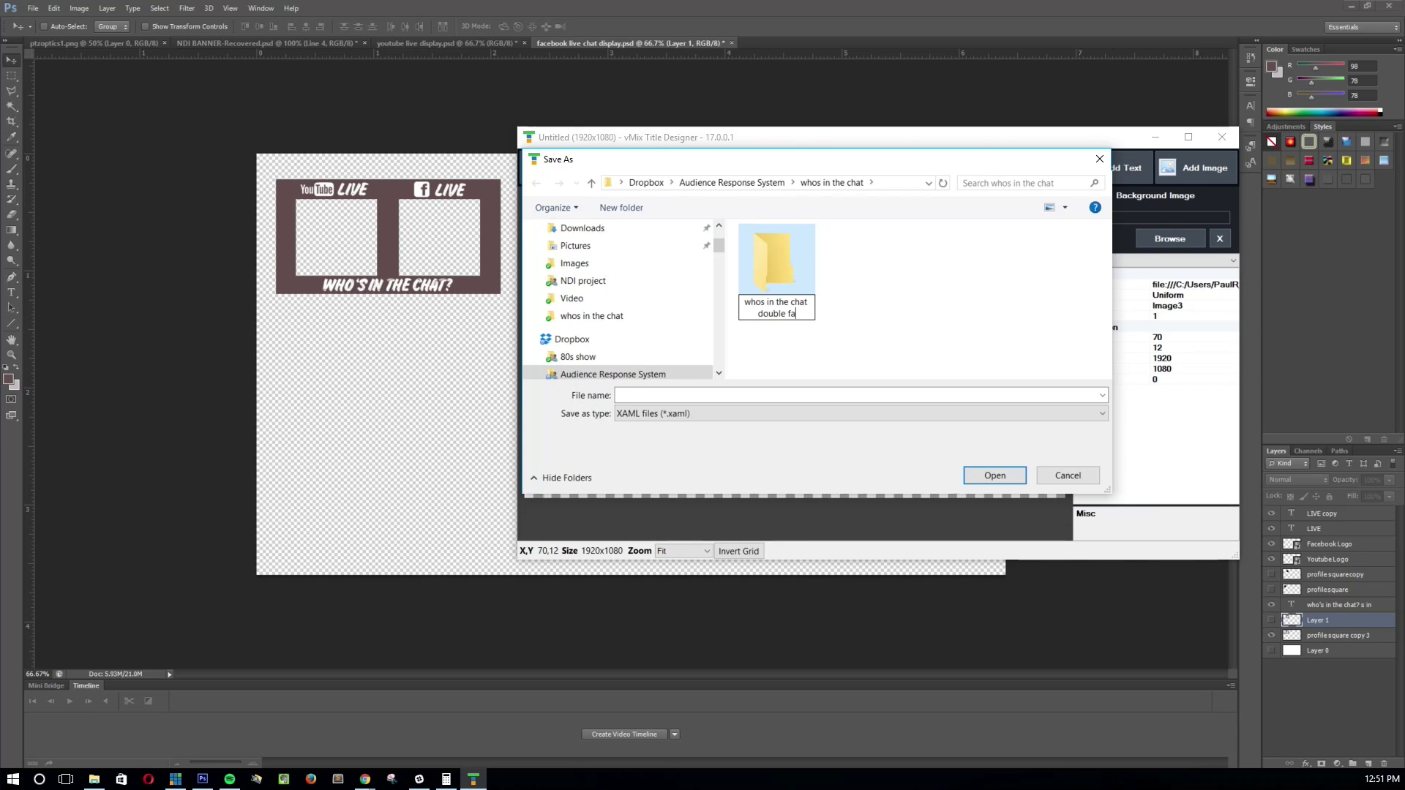
pyautogui.write('cebook and youtube')
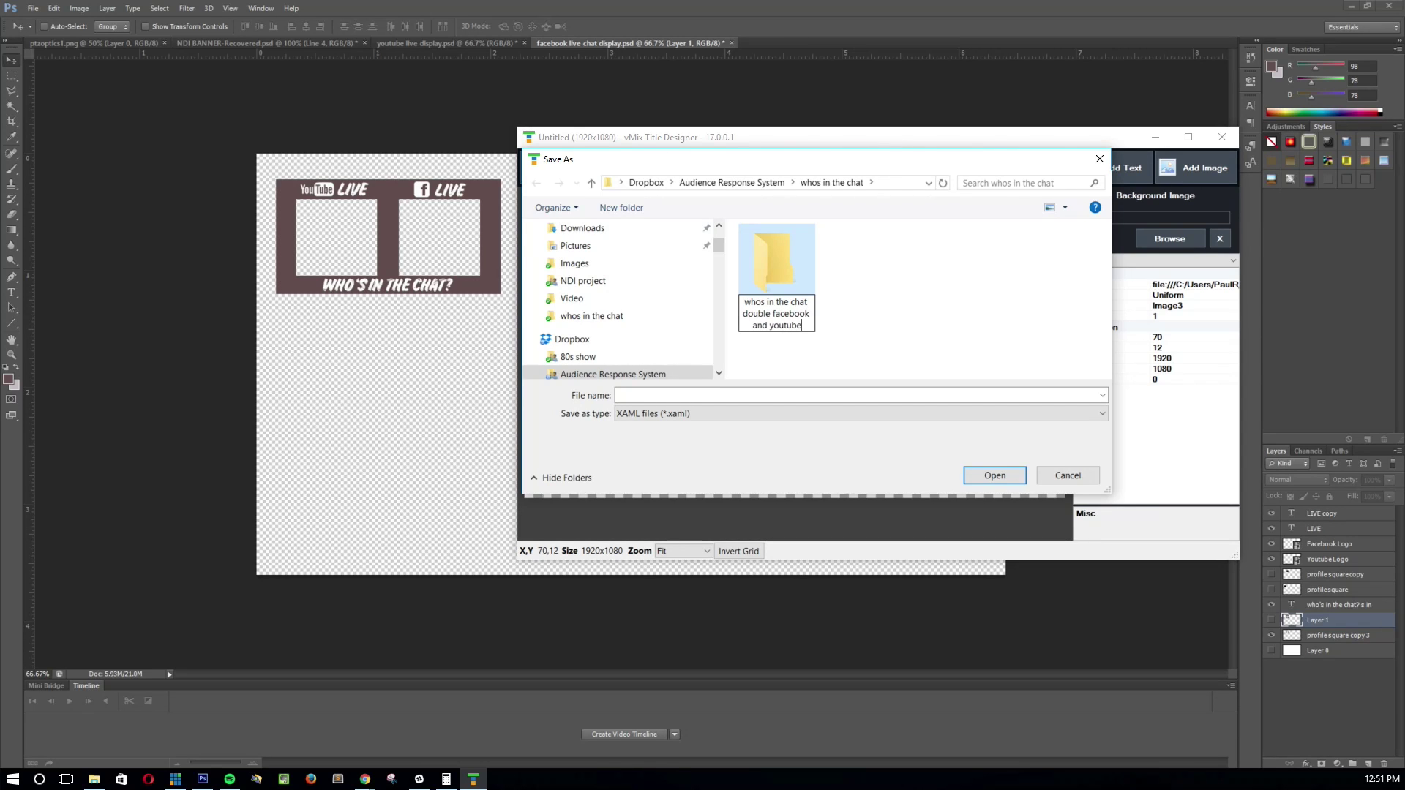
pyautogui.press('Return')
# Step: Open the new folder and save the title as 'double whos in the chat.xaml'
pyautogui.doubleClick(799, 278)
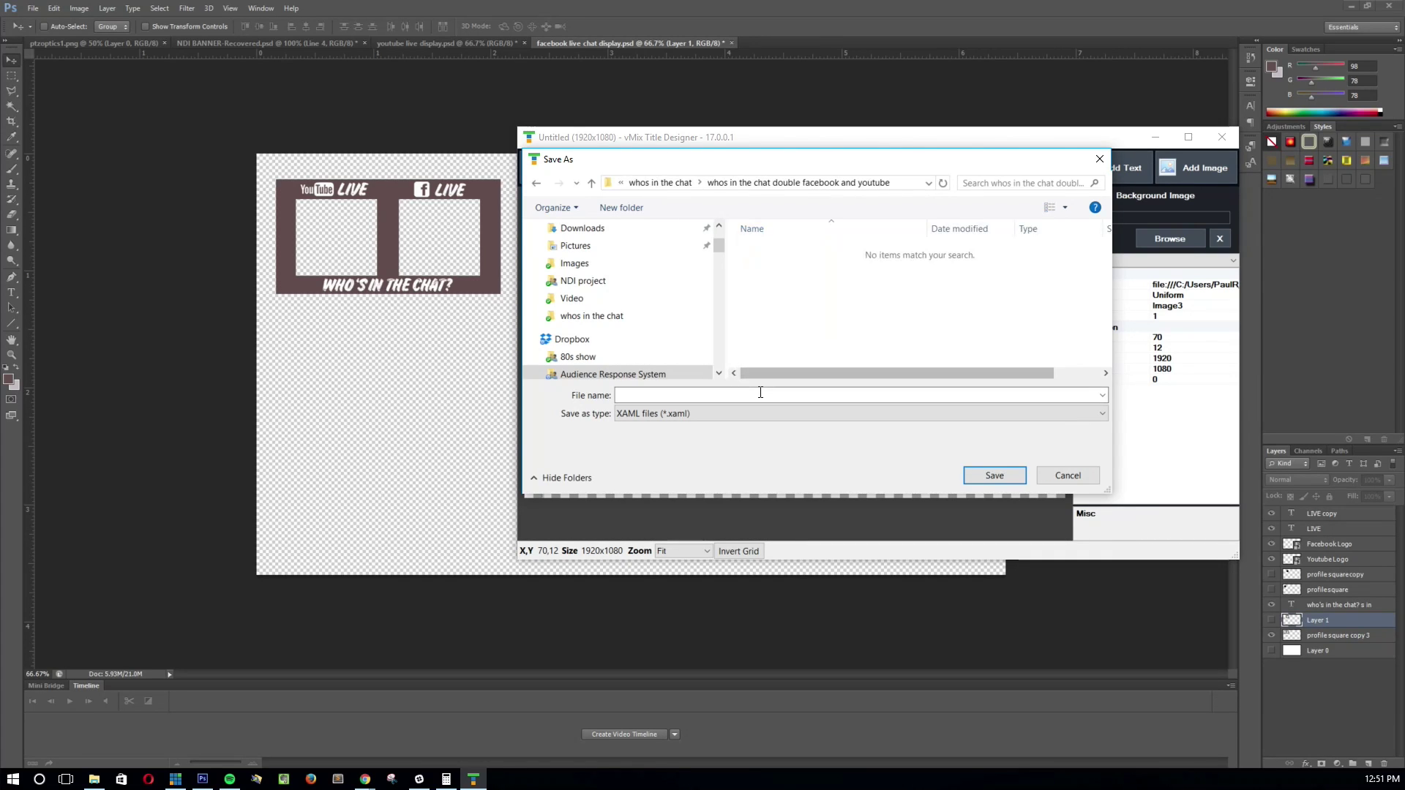
pyautogui.write('double')
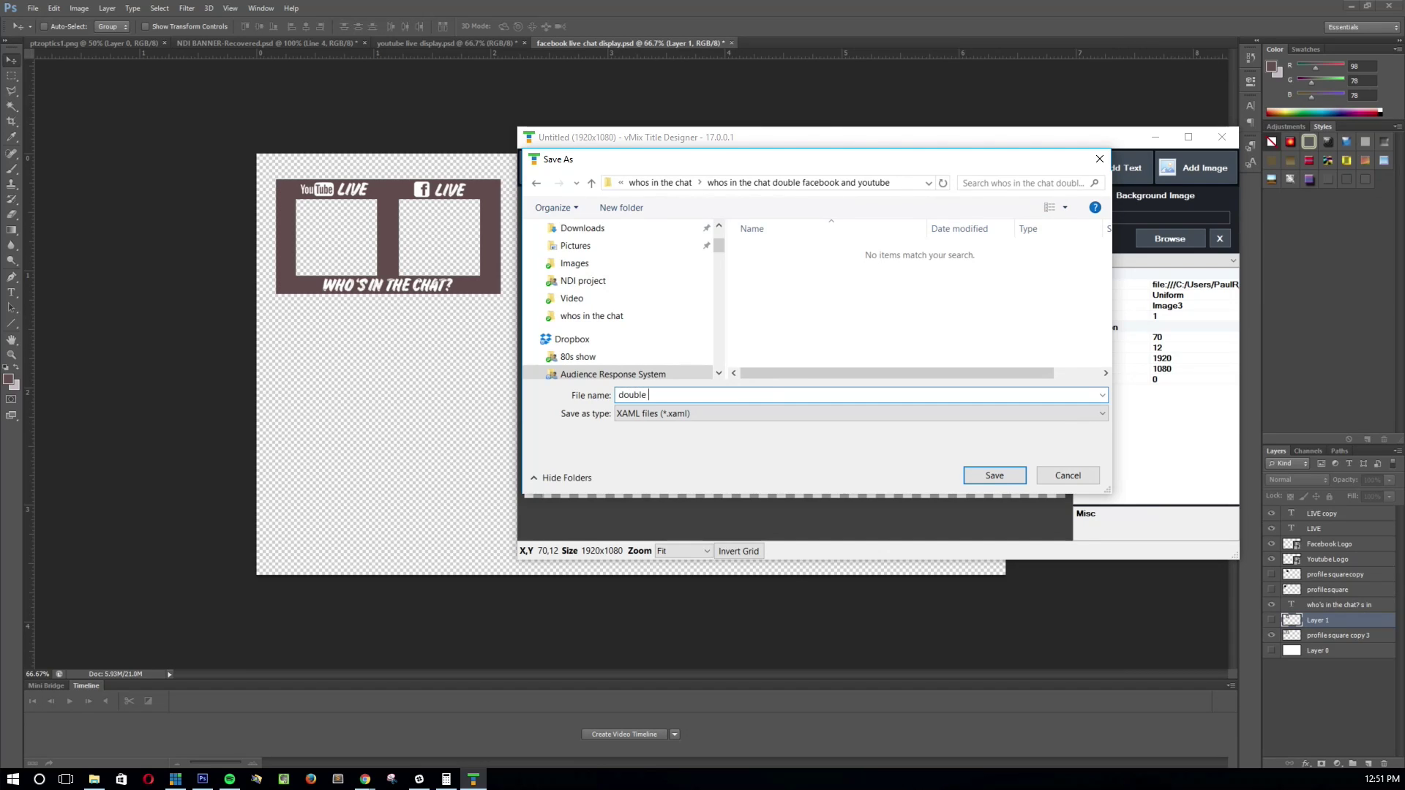
pyautogui.write(' whos in the ca')
pyautogui.write('at')
pyautogui.press('Return')
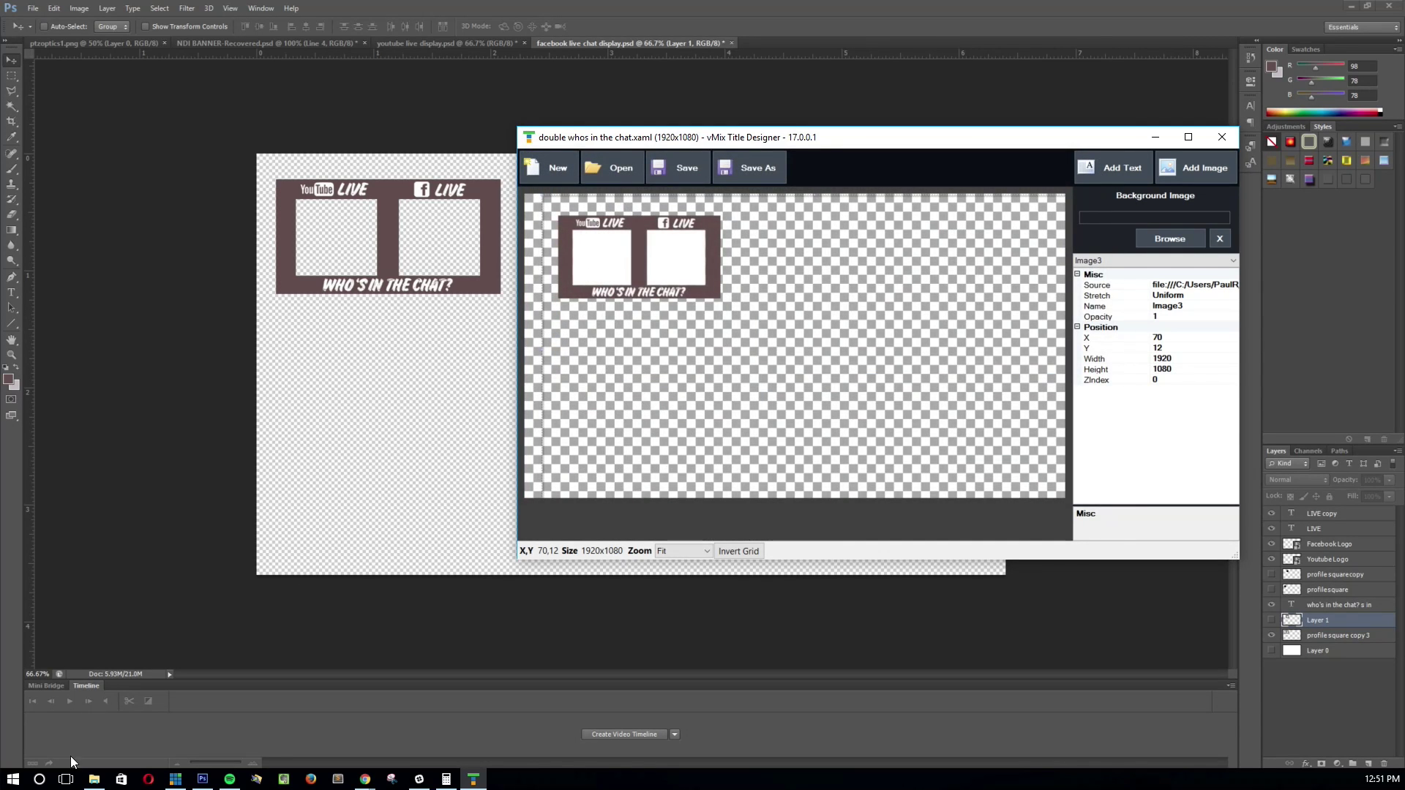
pyautogui.click(94, 779)
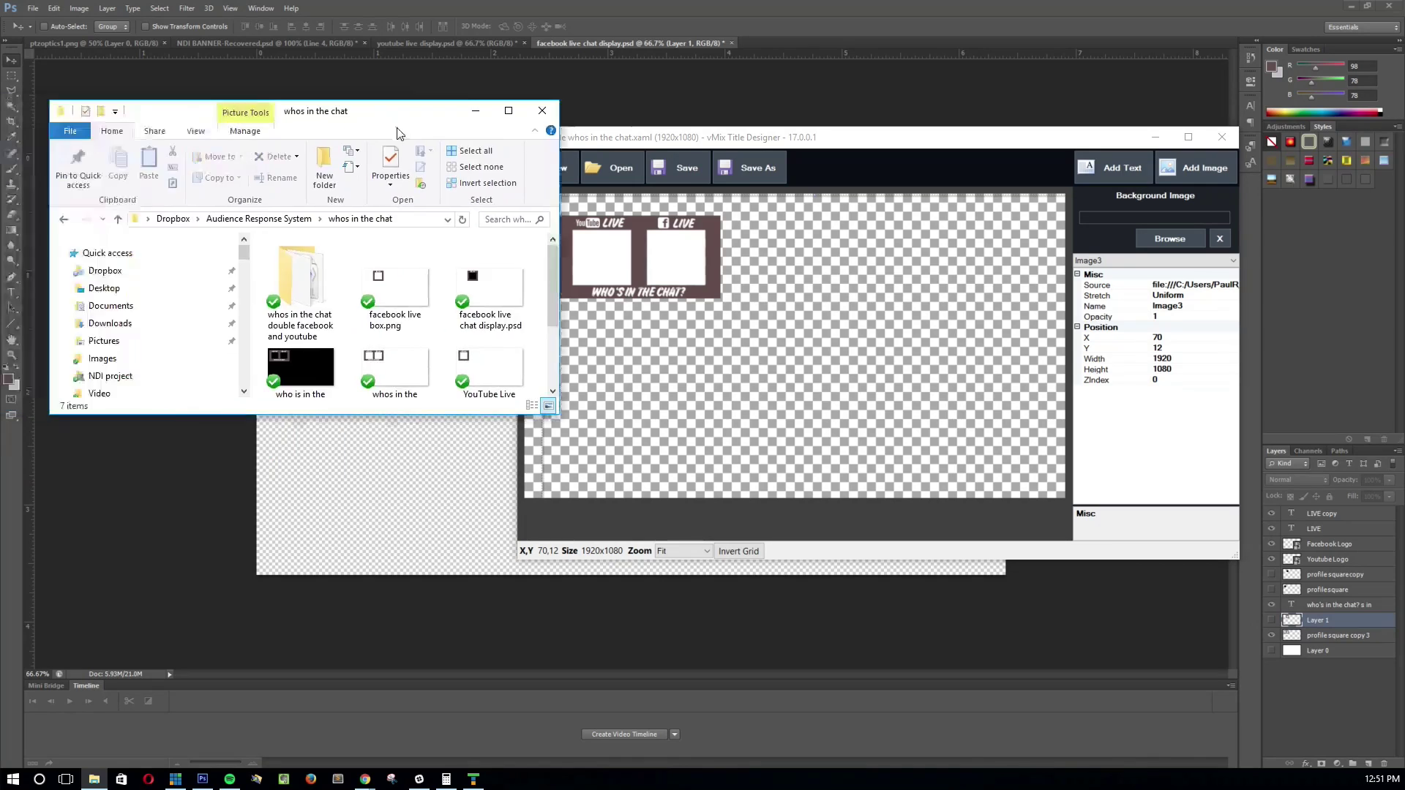
# Step: Open the new folder and select double whos in the chat.xaml, profile square.png and who is in the chat.png
pyautogui.moveTo(314, 103); pyautogui.dragTo(596, 110)
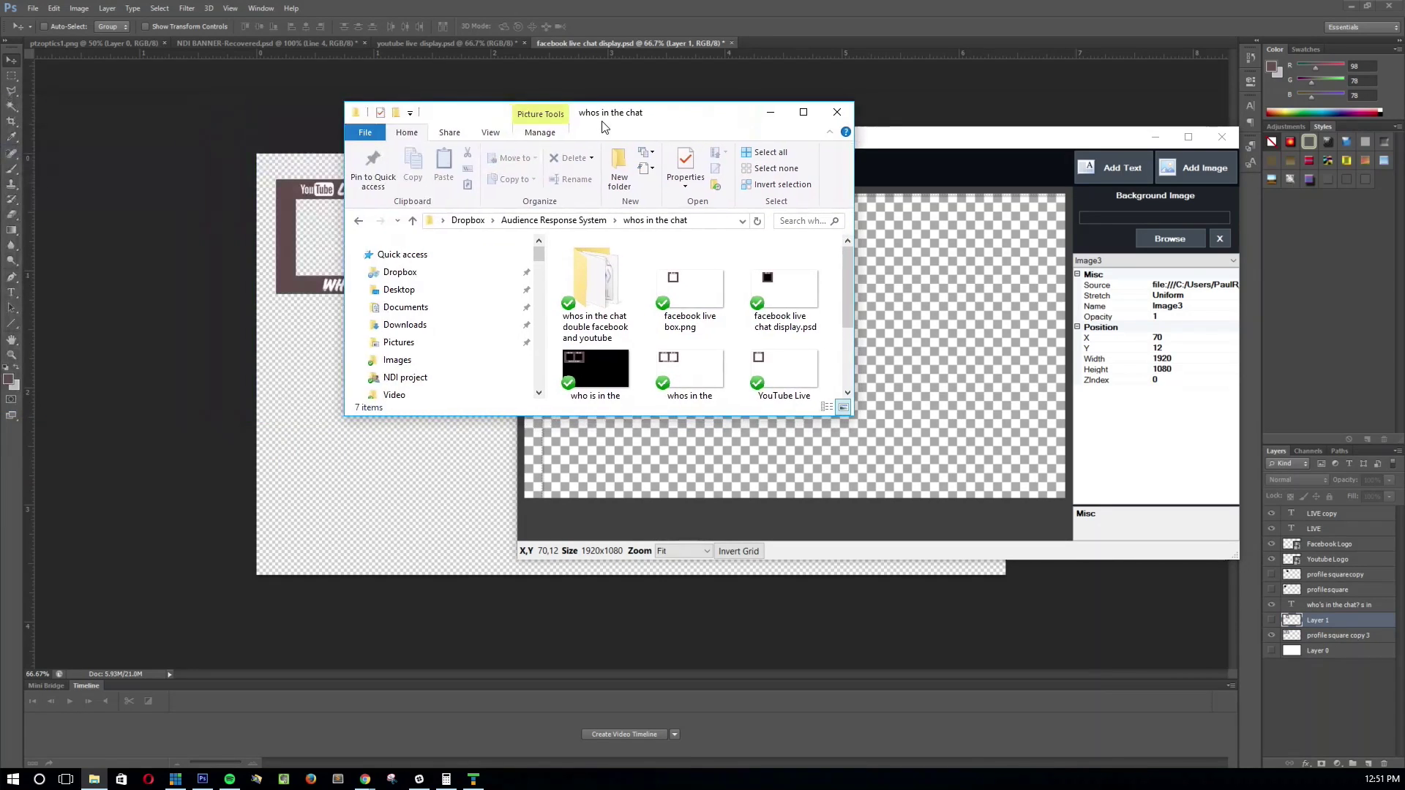
pyautogui.doubleClick(609, 296)
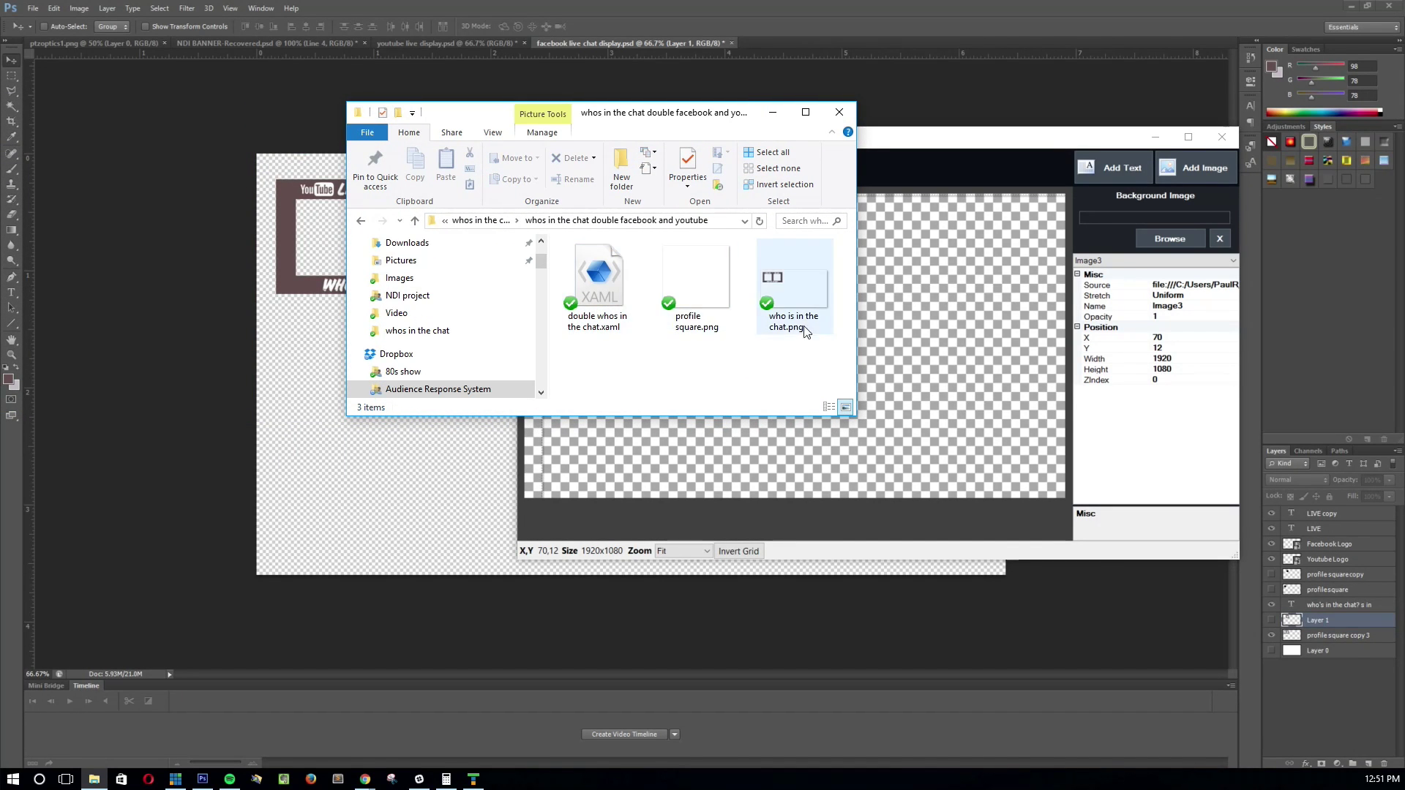
pyautogui.moveTo(812, 363); pyautogui.dragTo(552, 402)
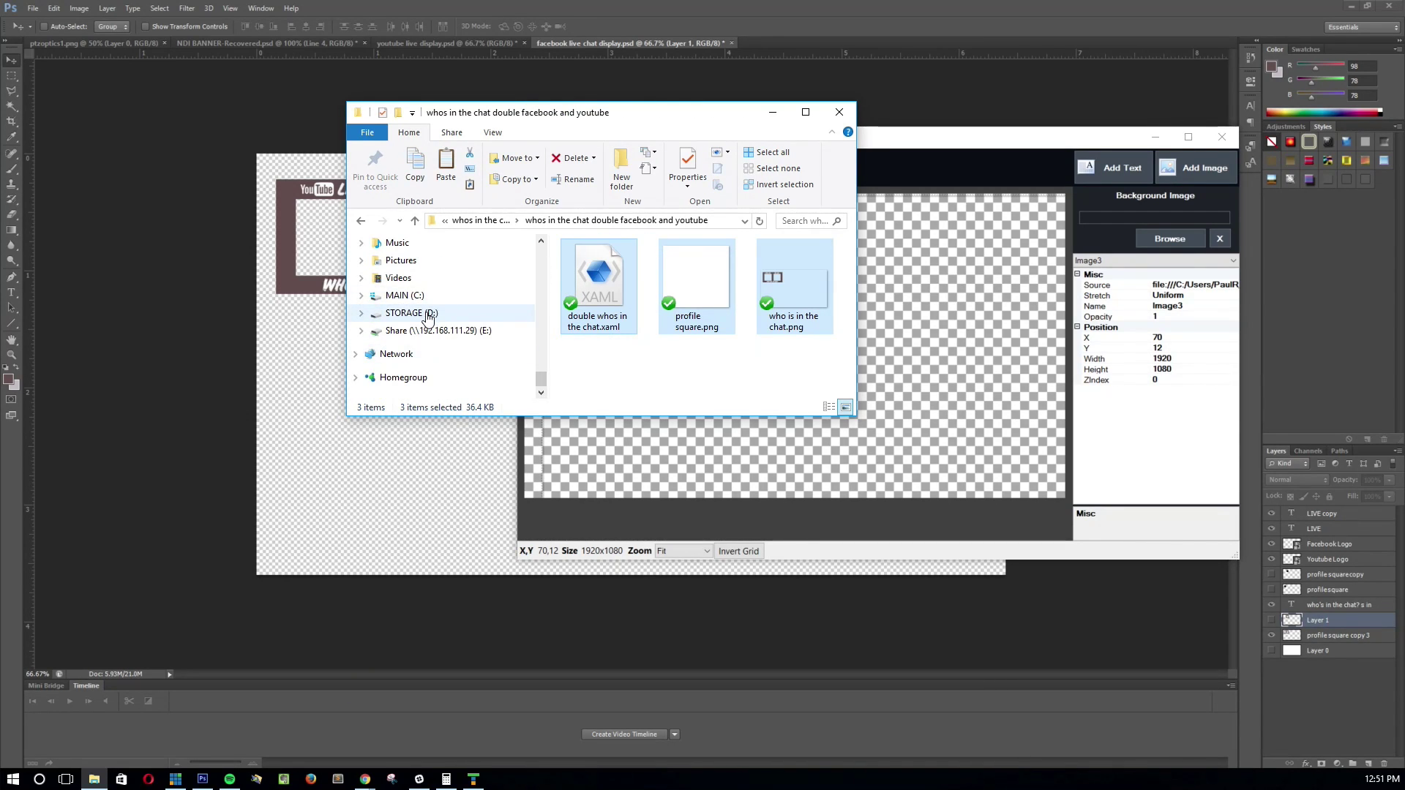
# Step: Navigate to C:\Program Files (x86)\vMix\titles\Custom
pyautogui.click(404, 296)
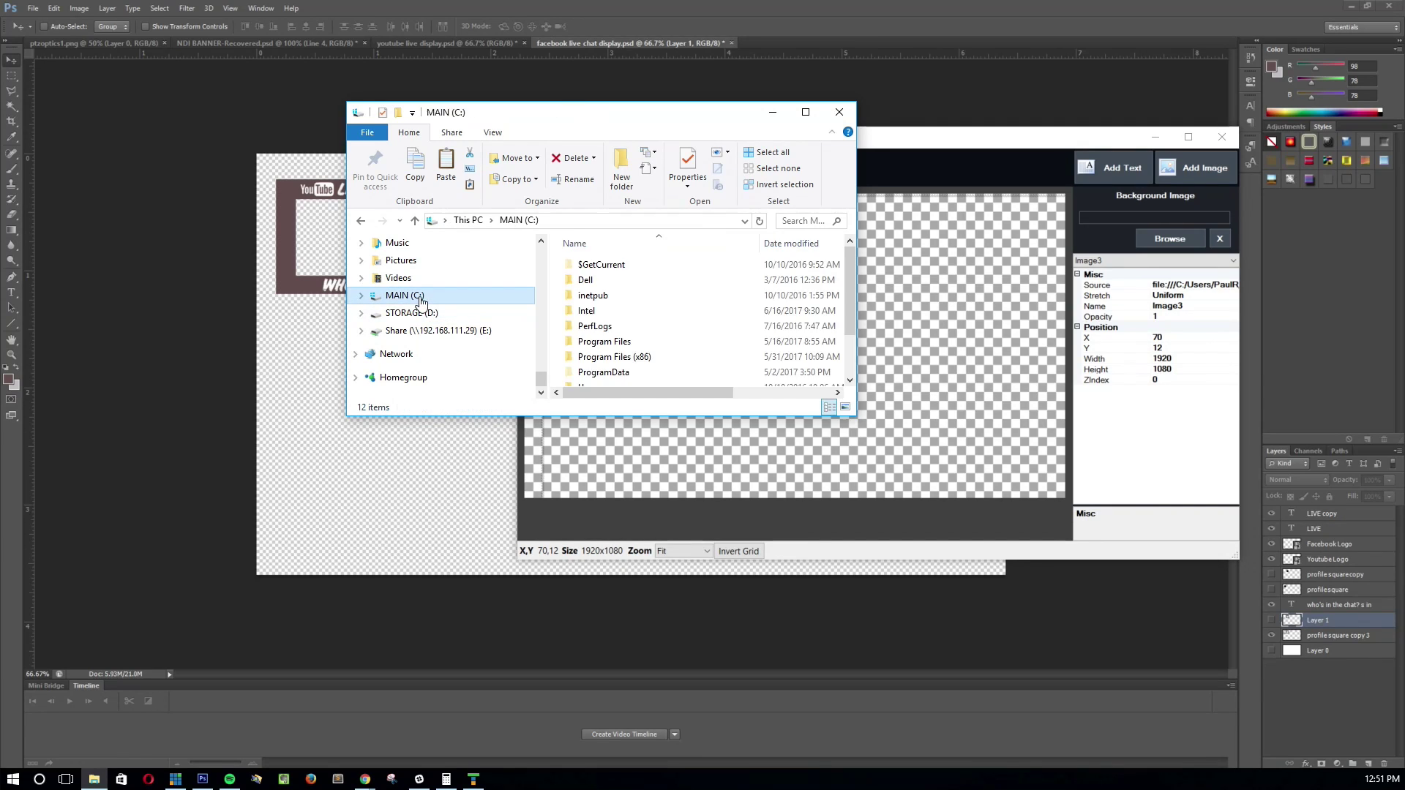
pyautogui.doubleClick(604, 358)
pyautogui.scroll(-7, 605, 358)
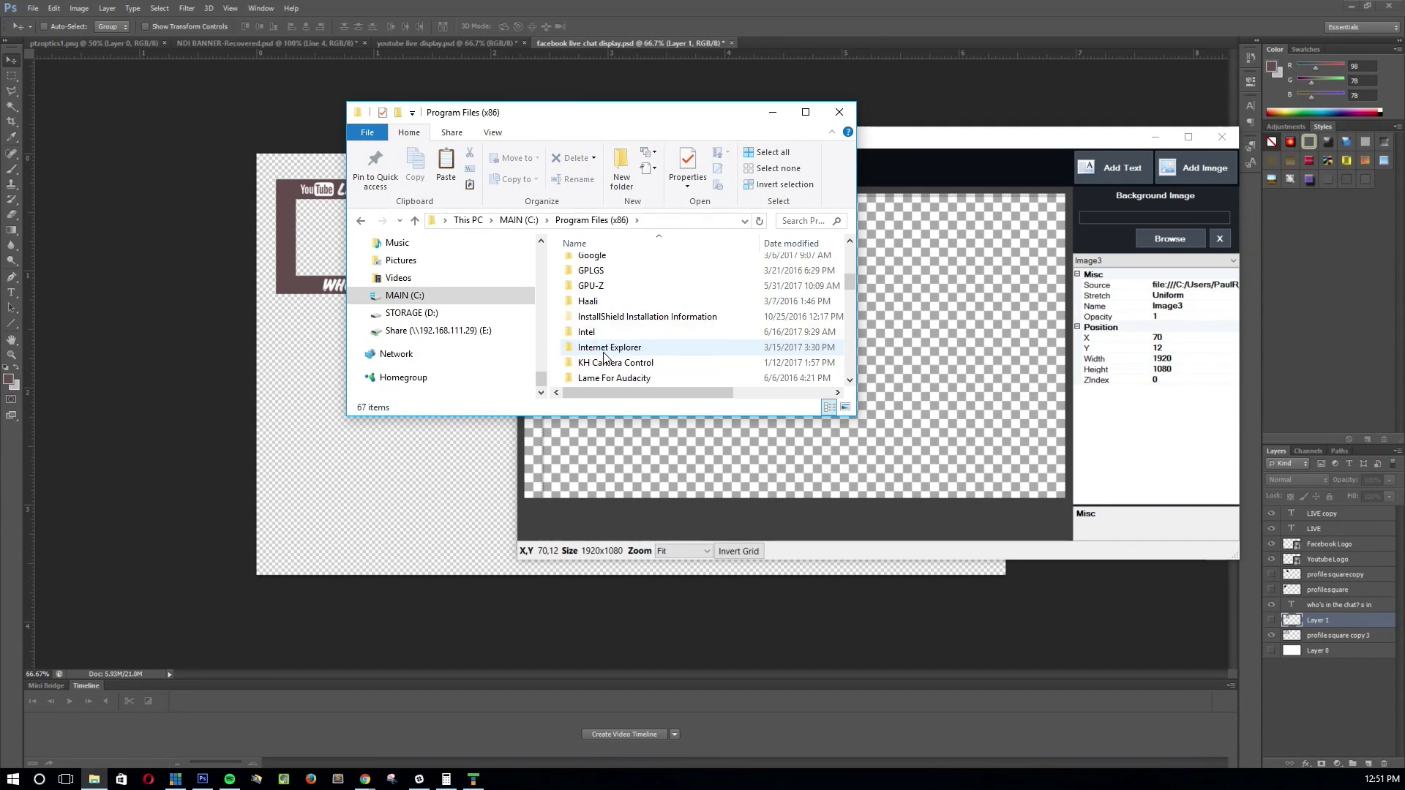
pyautogui.scroll(-5, 605, 358)
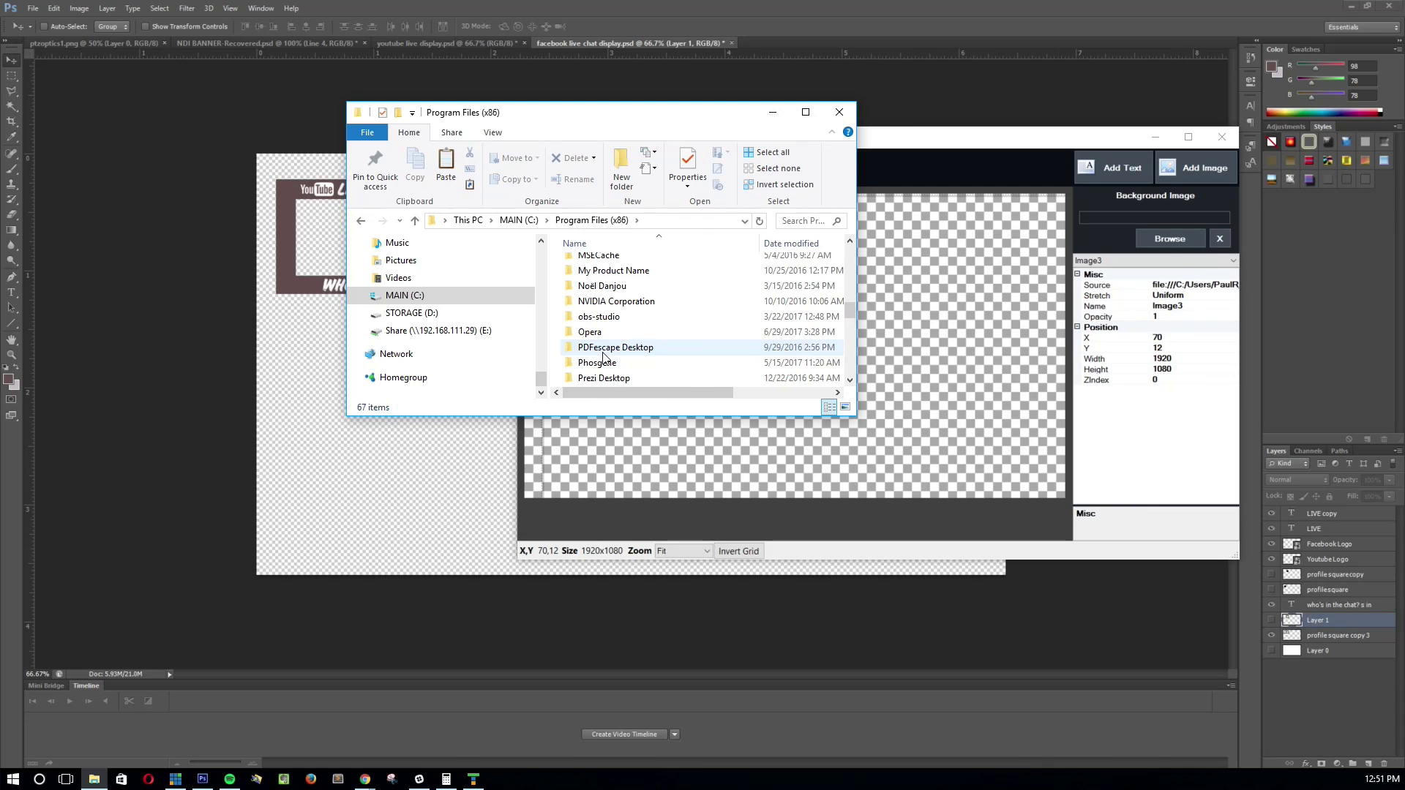
pyautogui.scroll(-5, 604, 358)
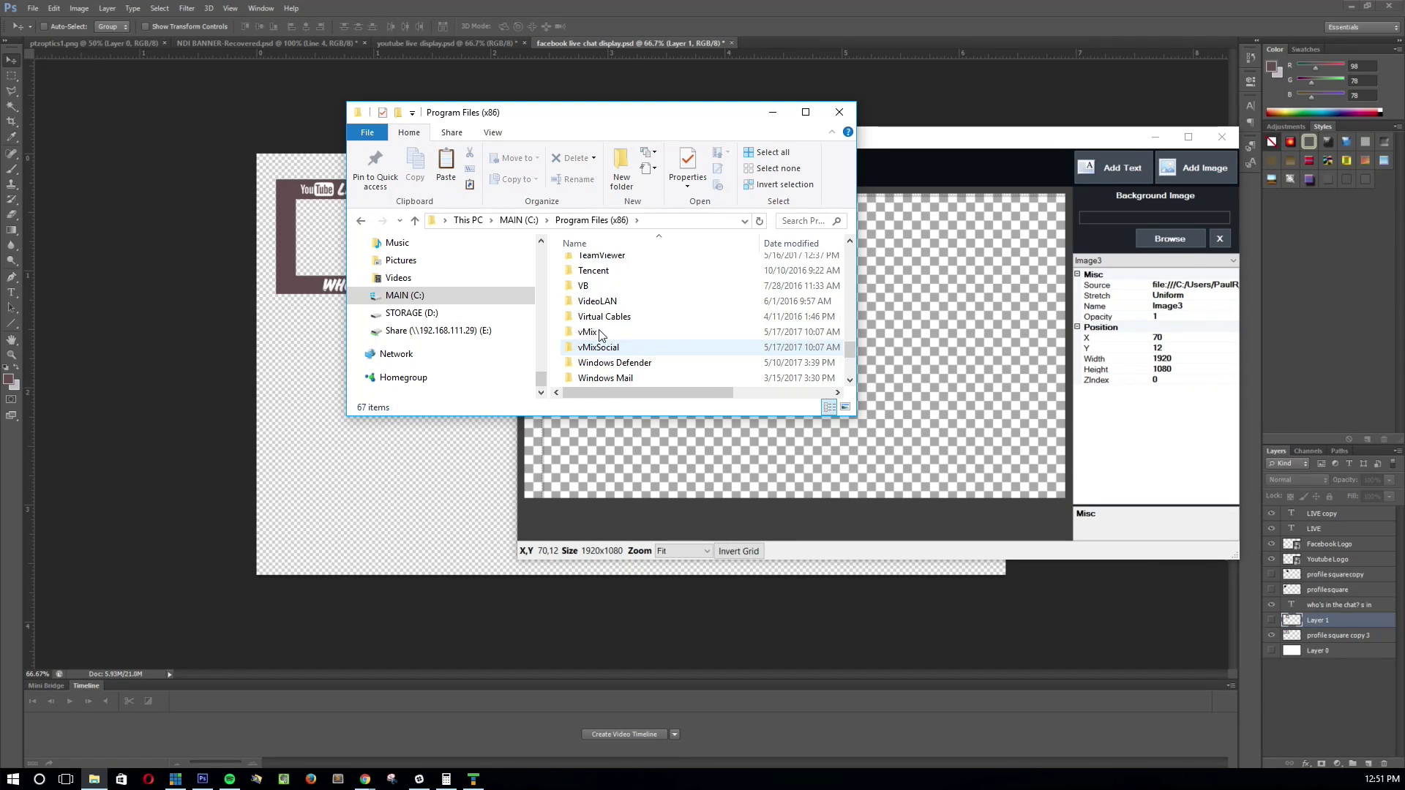
pyautogui.click(598, 331)
pyautogui.doubleClick(599, 331)
pyautogui.scroll(-7, 600, 318)
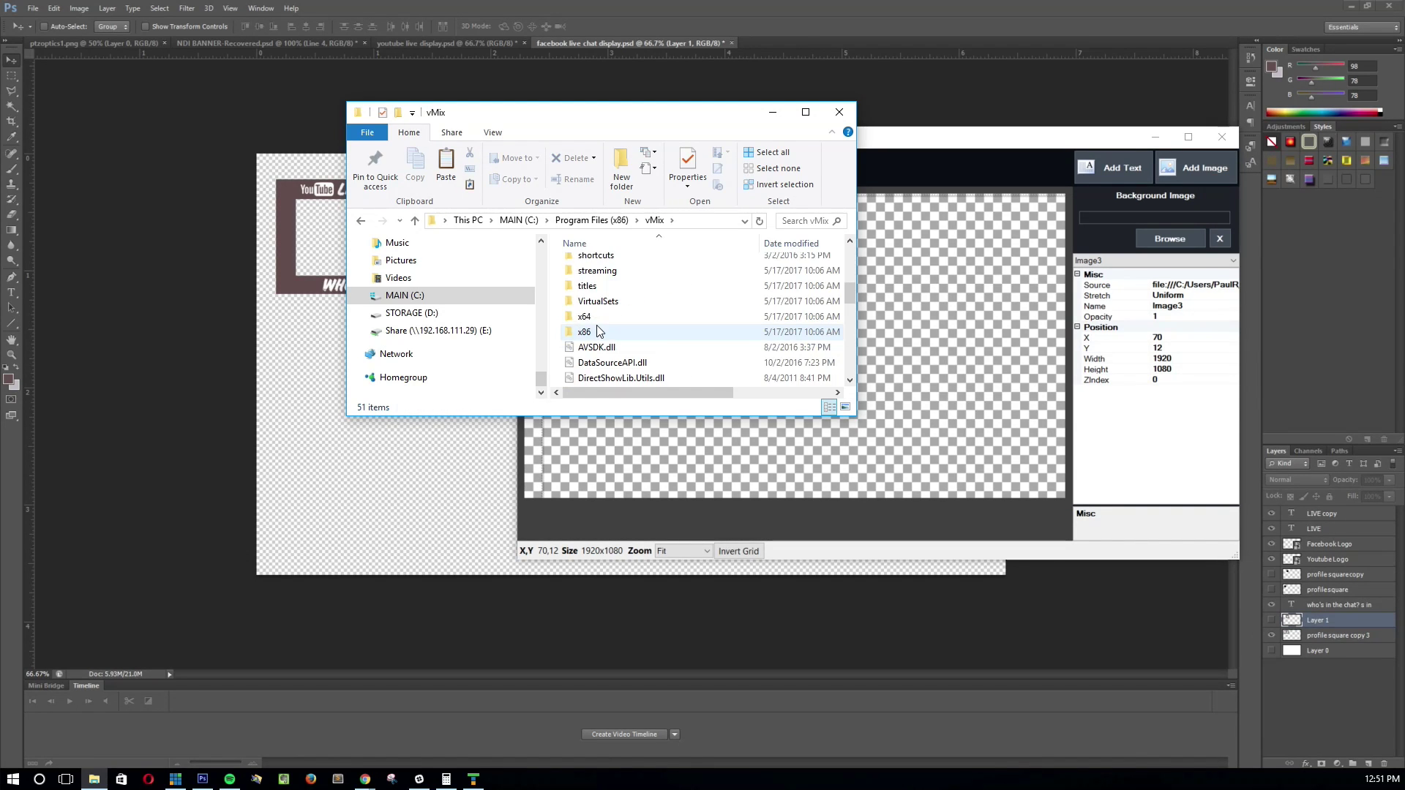
pyautogui.doubleClick(589, 286)
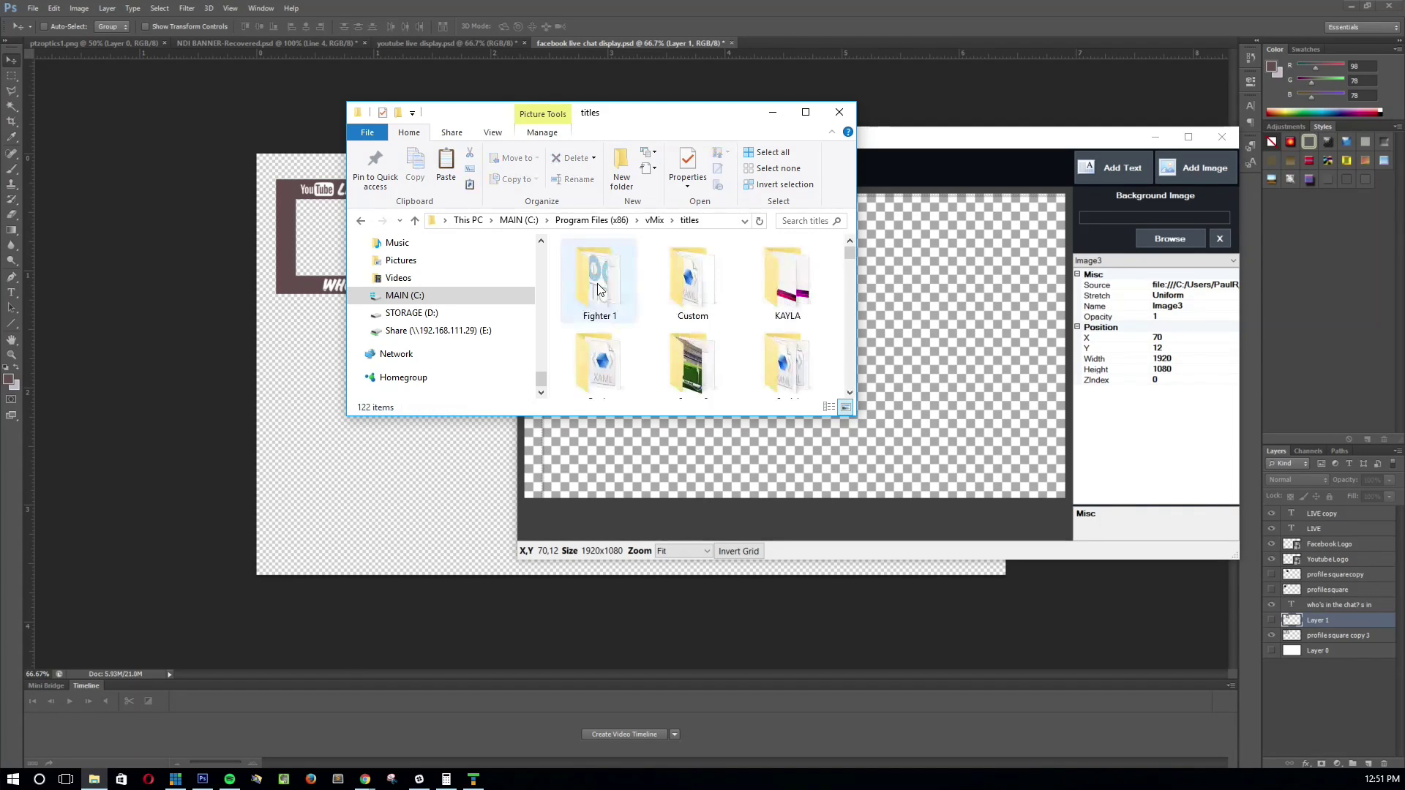
pyautogui.doubleClick(695, 273)
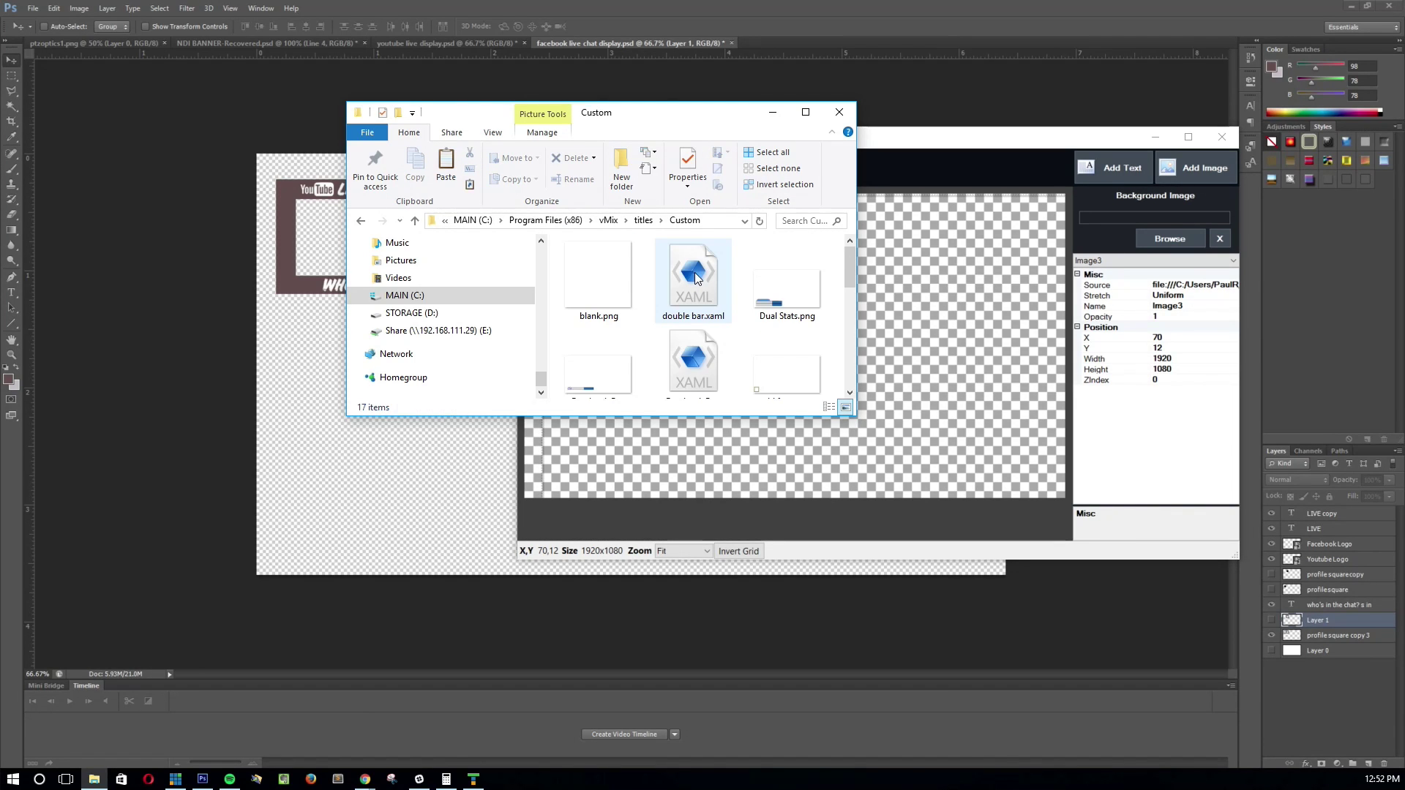
# Step: Paste the three files into Custom, replacing existing ones and granting administrator permission
pyautogui.hotkey('ctrl', 'v')
pyautogui.click(414, 291)
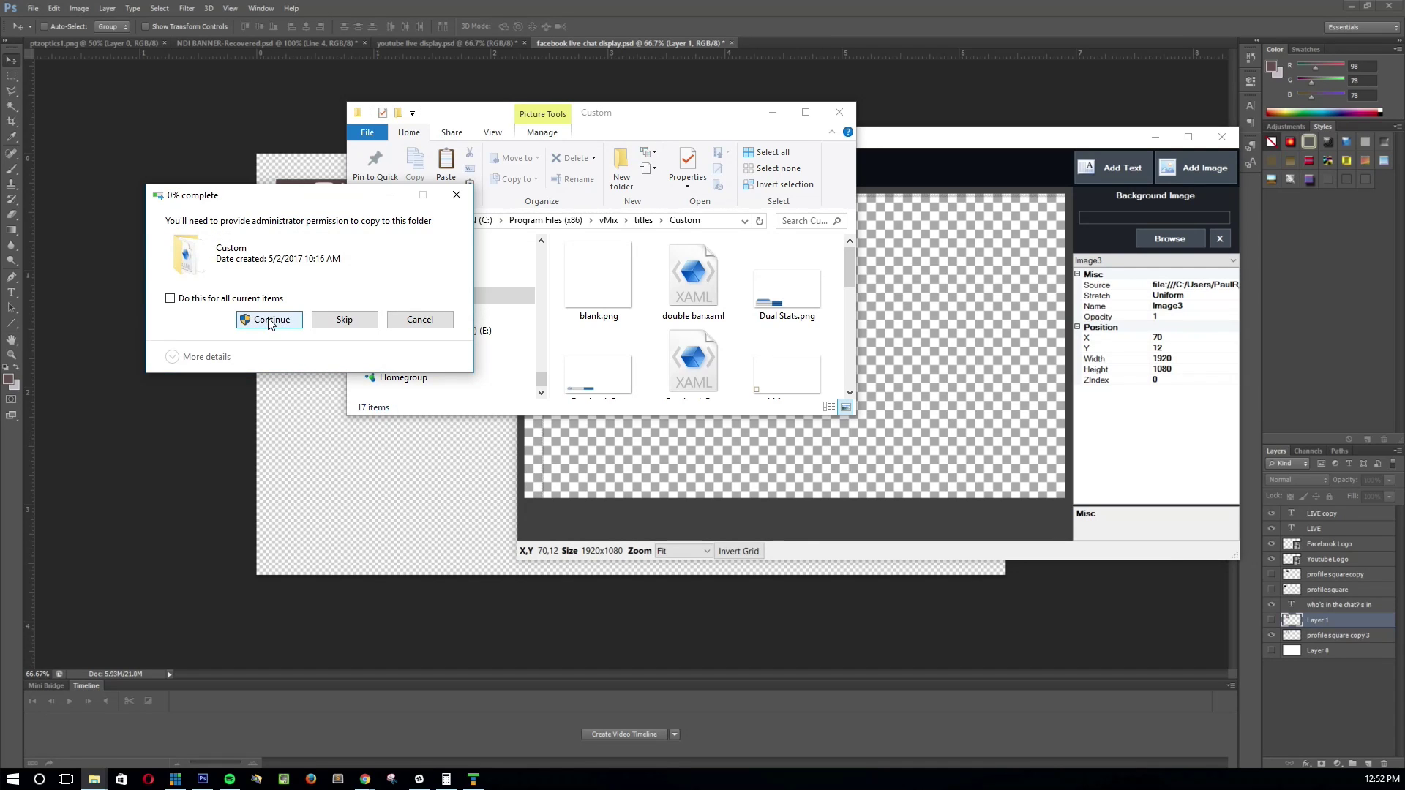
pyautogui.click(269, 321)
pyautogui.click(270, 320)
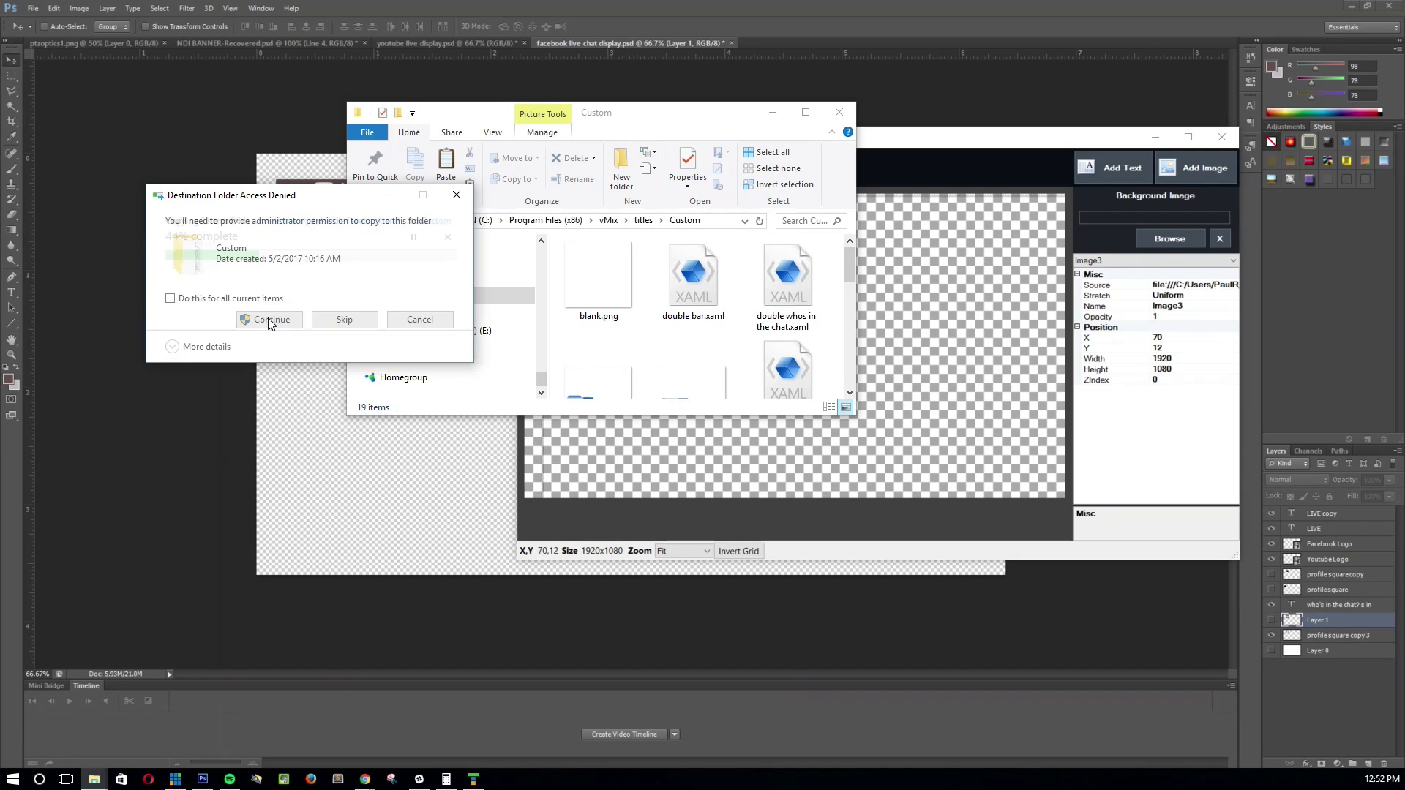
pyautogui.click(269, 321)
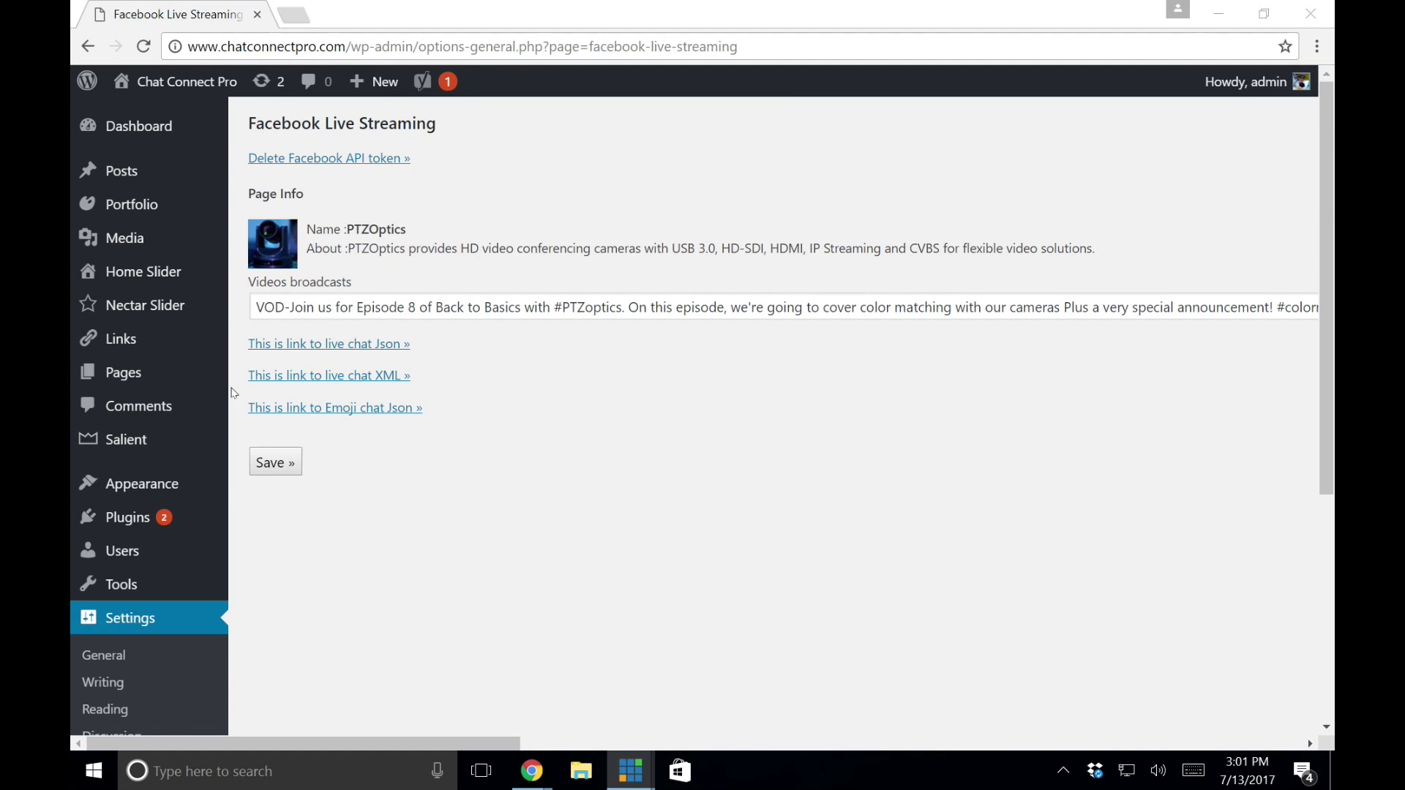
# Step: View the live chat XML feed, close it, and switch back to vMix Data Sources
pyautogui.click(314, 375)
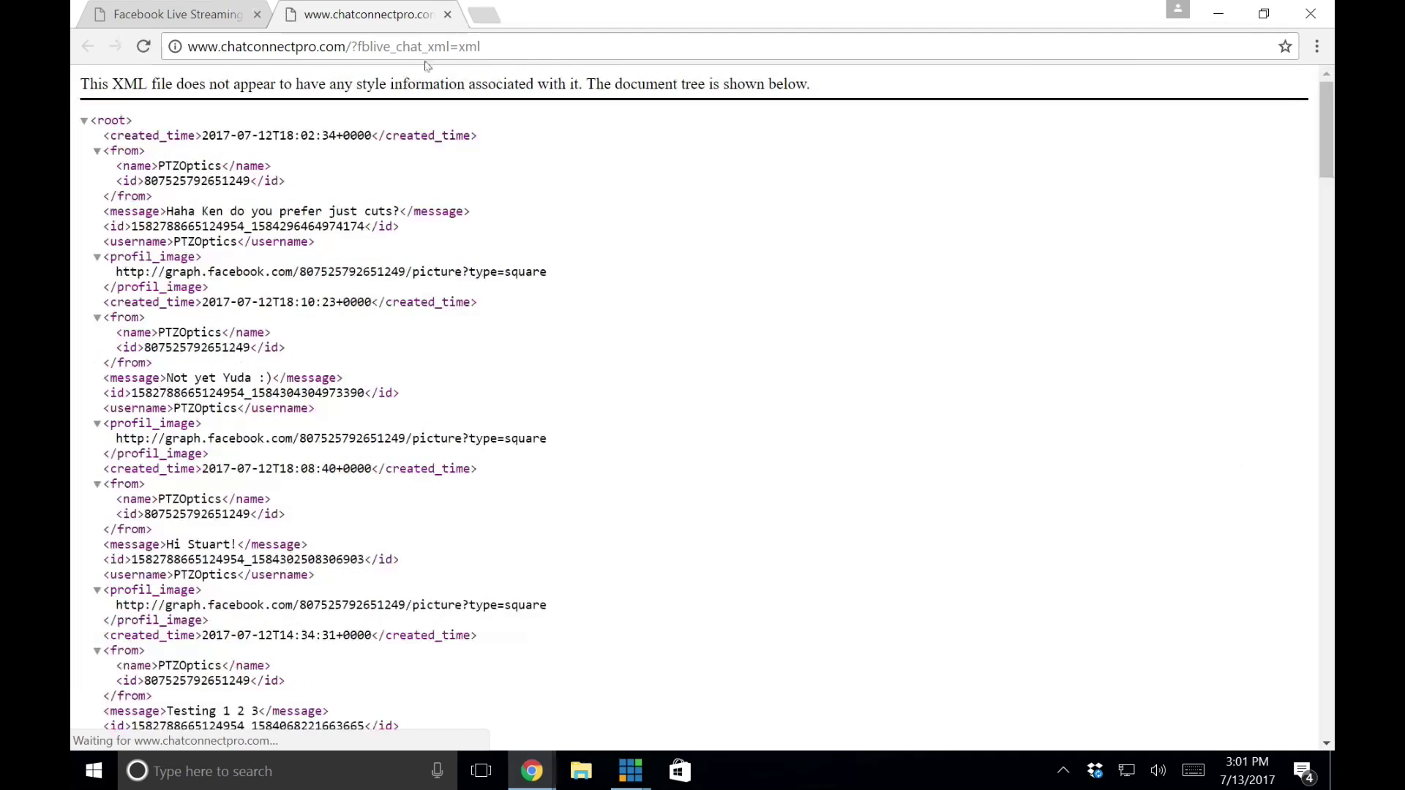
pyautogui.click(447, 15)
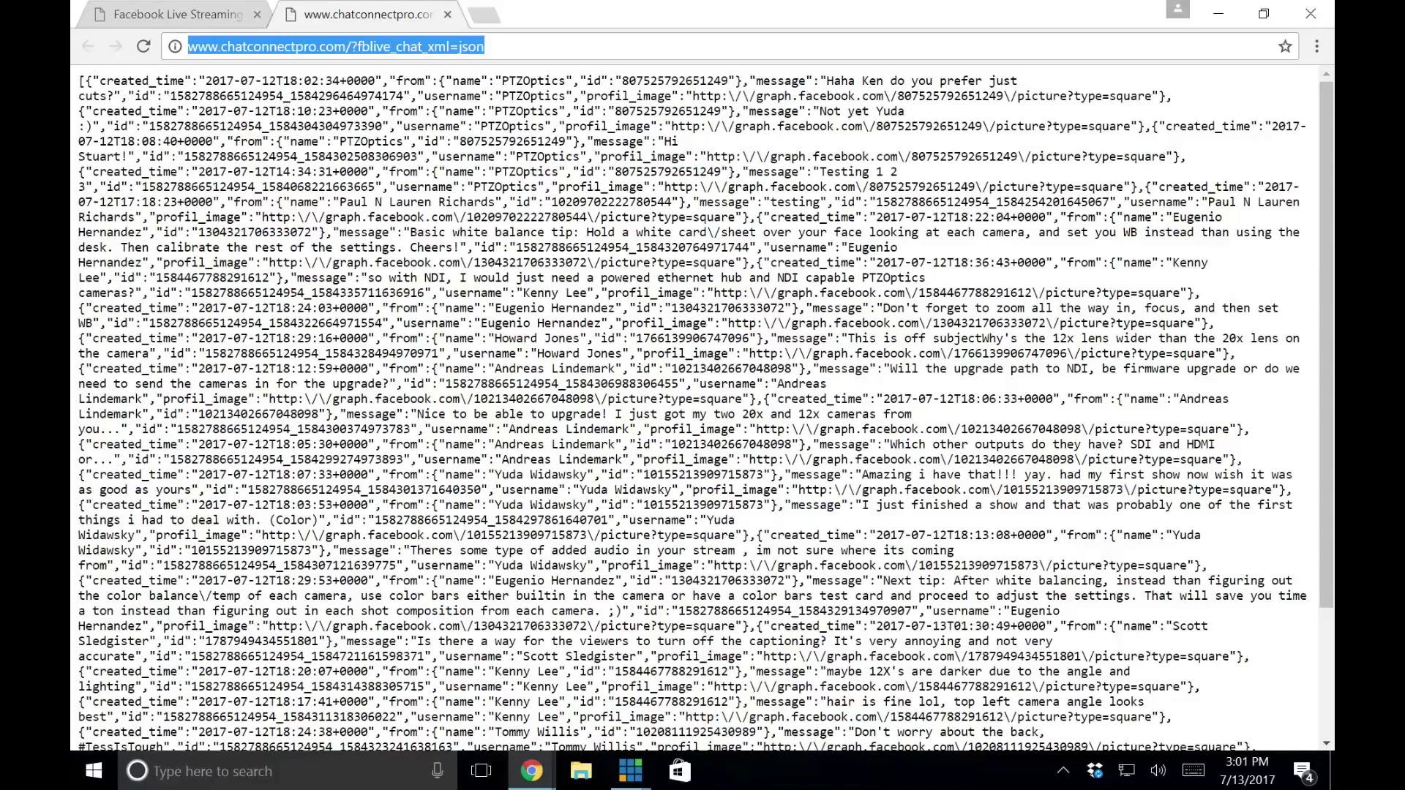
pyautogui.hotkey('alt', 'Tab')
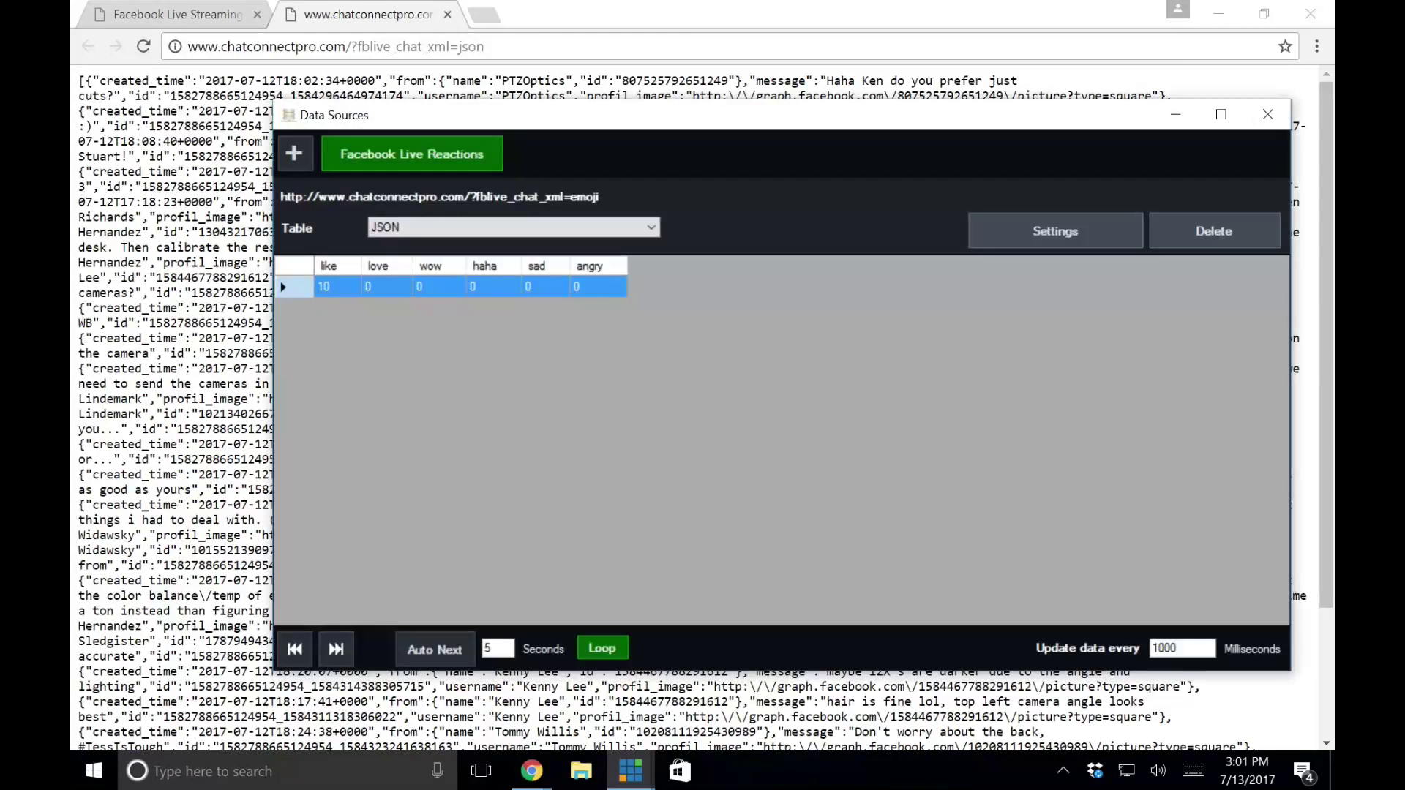
pyautogui.click(294, 153)
# Step: Create a JSON source named 'facebook chat - whos in the chat' with the pasted live chat JSON URL
pyautogui.click(346, 233)
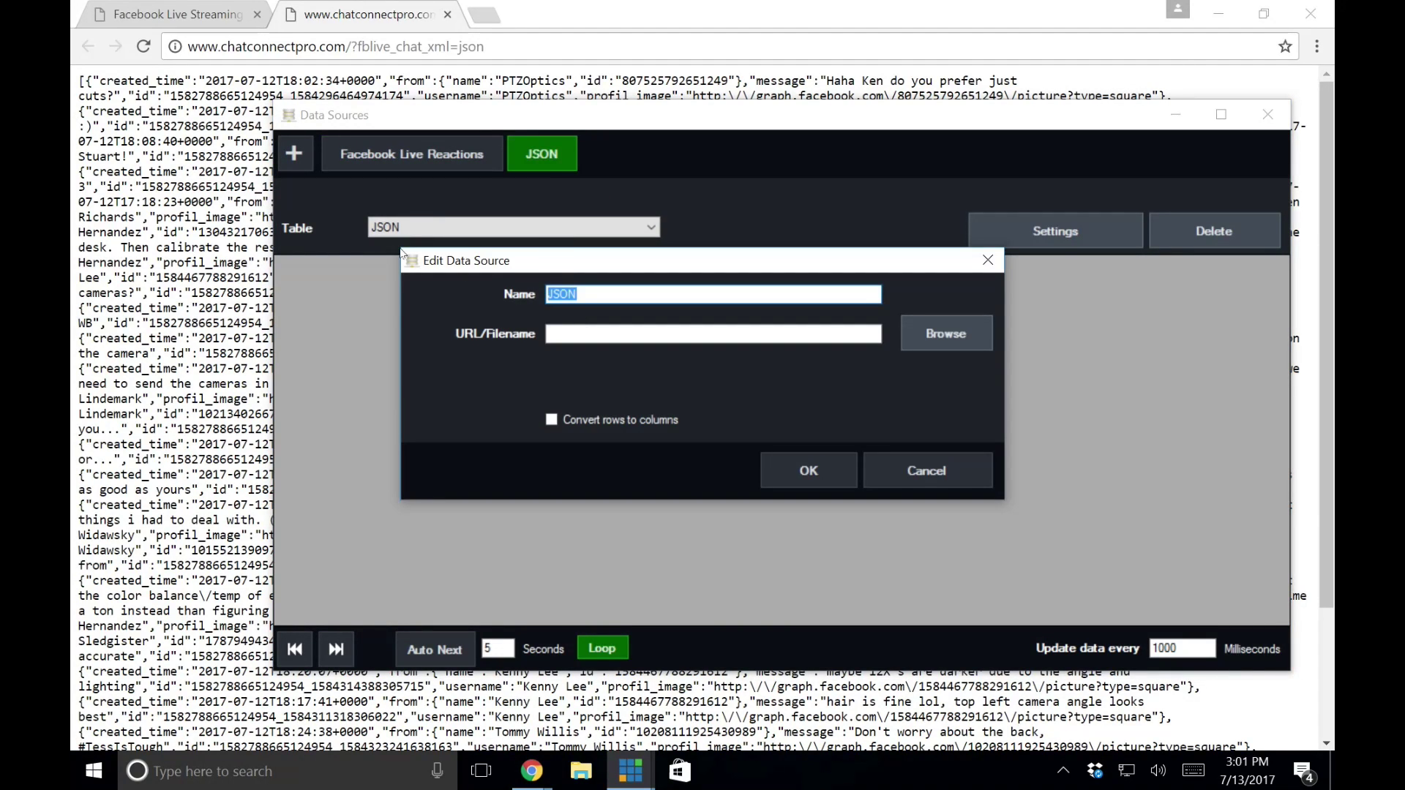
pyautogui.write('facebook chat - whos in the chat')
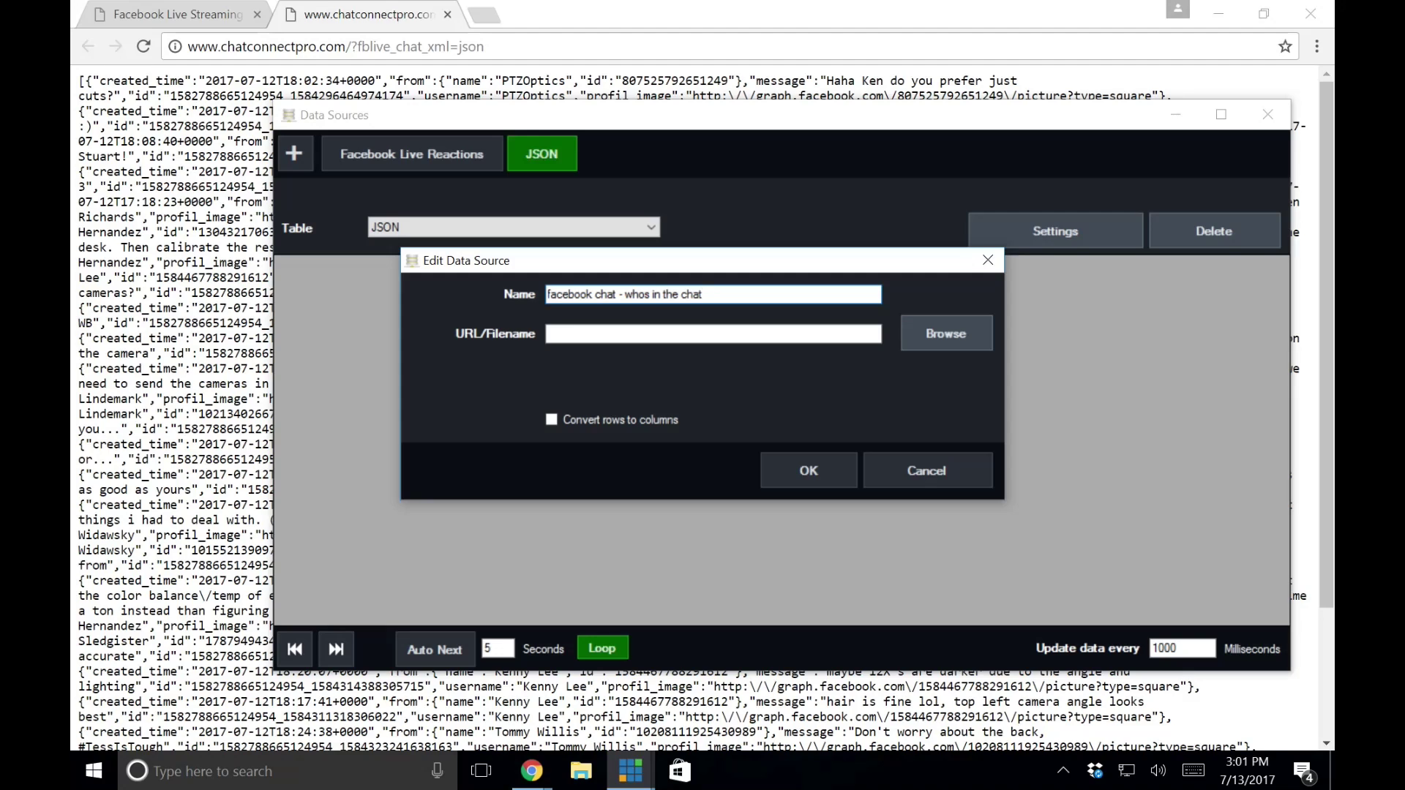
pyautogui.press('Tab')
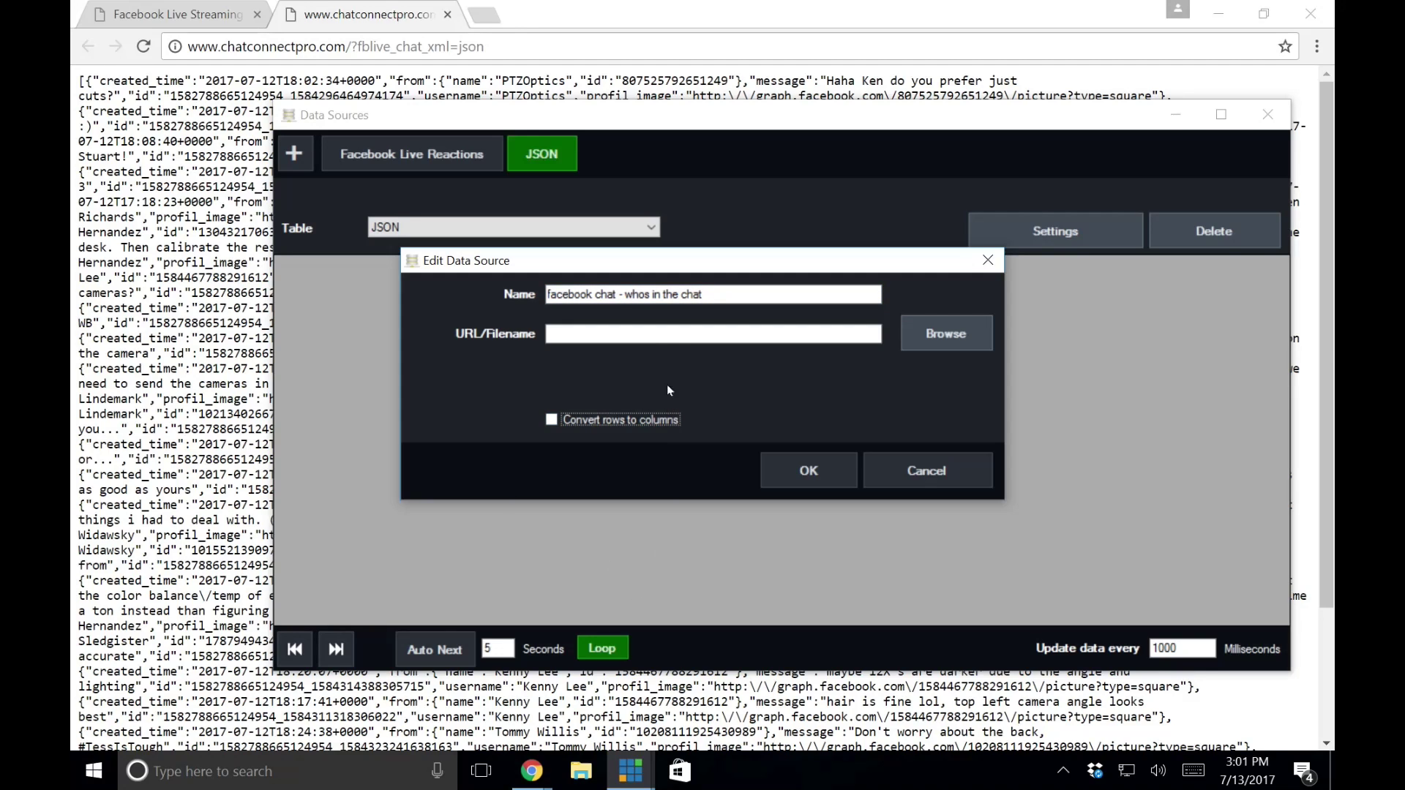
pyautogui.click(678, 333)
pyautogui.write('http://www.chatconnectpro.com/?fblive_chat_xml=json')
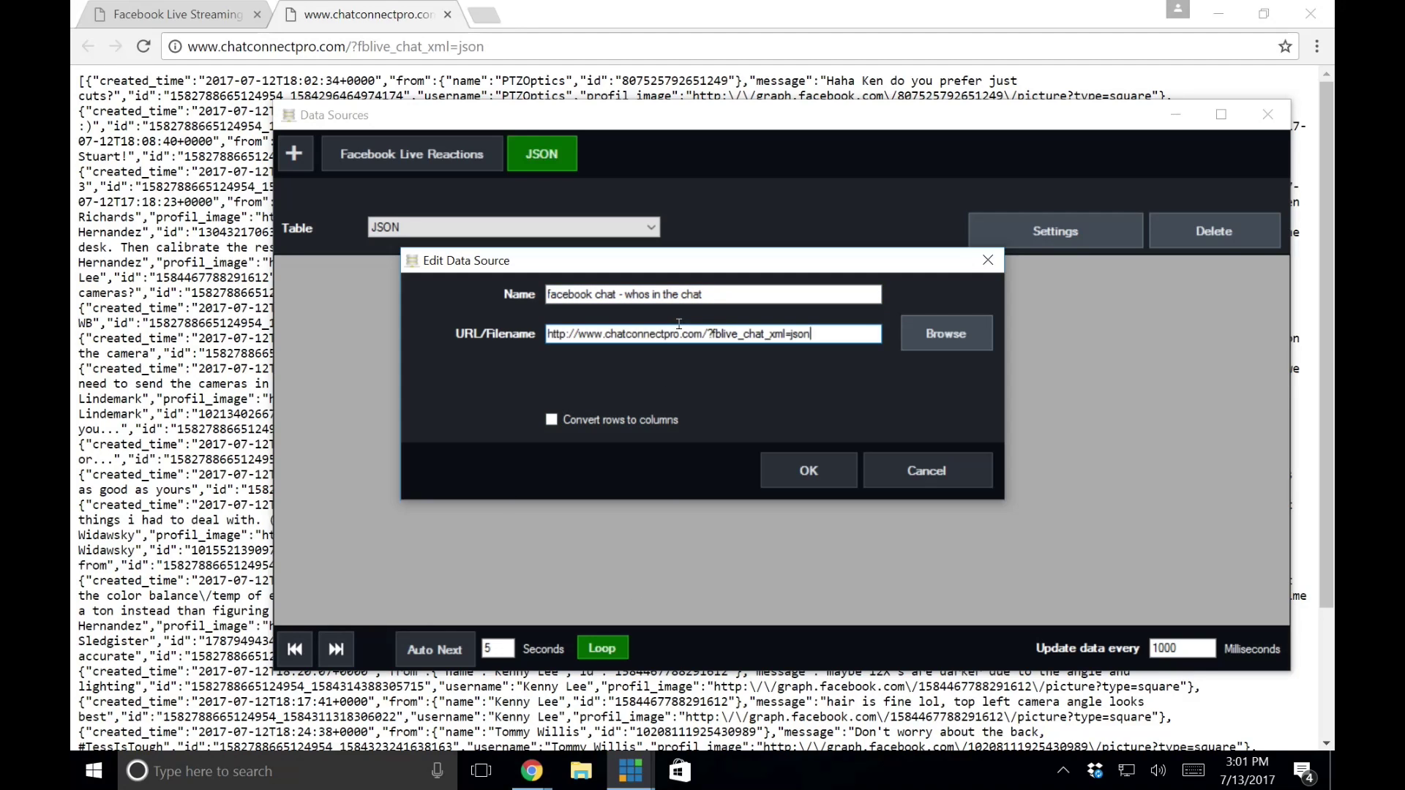
pyautogui.click(808, 471)
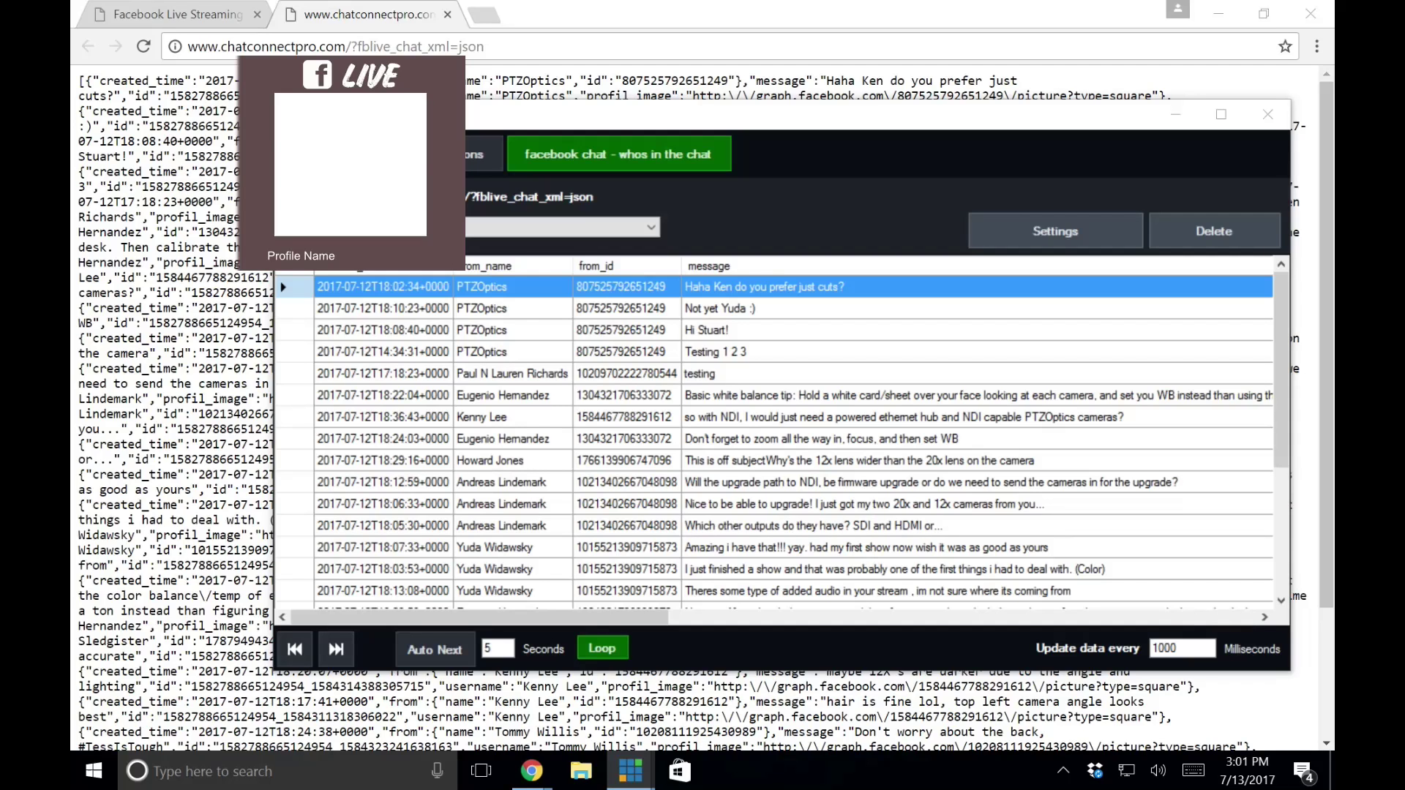
# Step: Open the 'whos in the chat' title editor and bind Text1 to the chat source's from_name column
pyautogui.click(1055, 230)
pyautogui.moveTo(1034, 381); pyautogui.dragTo(634, 381)
pyautogui.moveTo(746, 152); pyautogui.dragTo(649, 129)
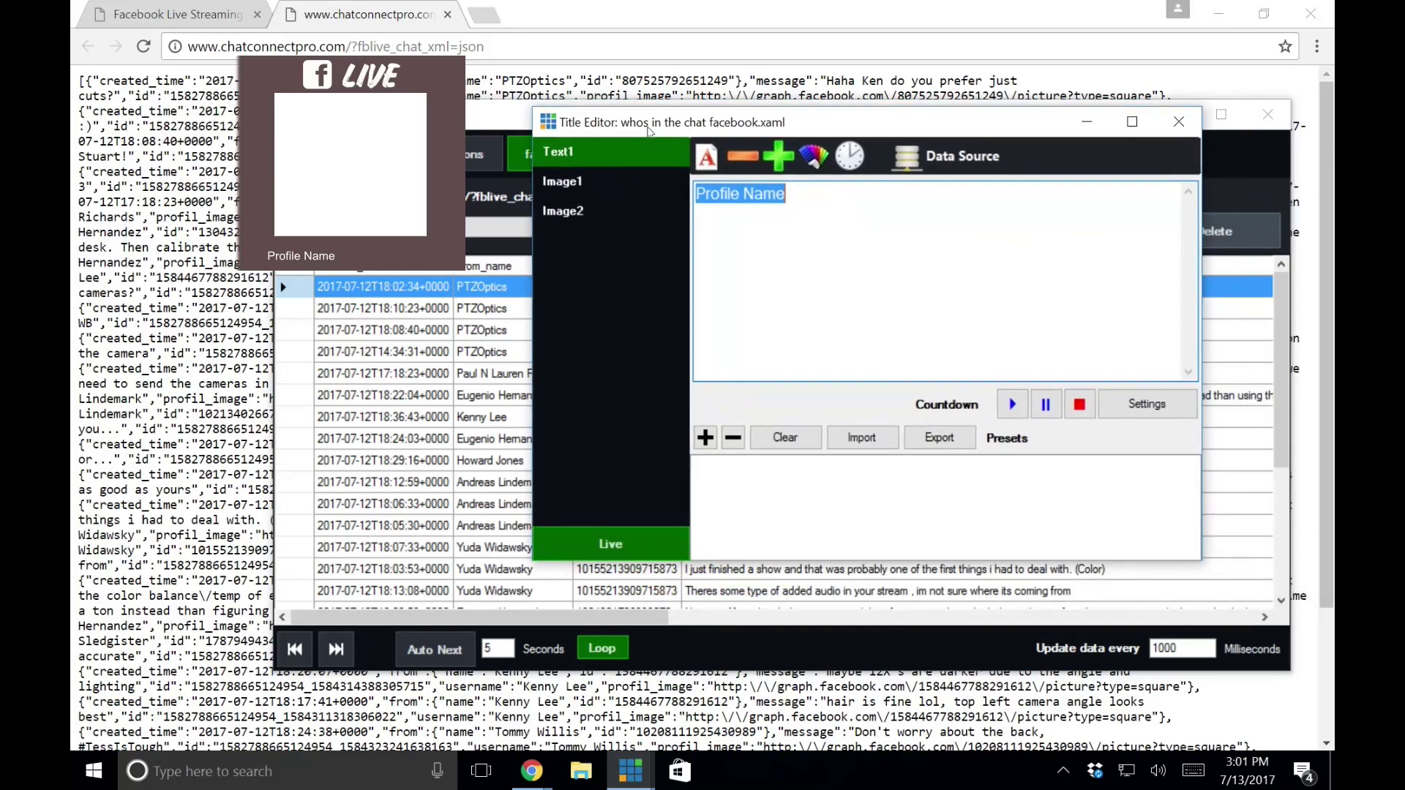
pyautogui.click(918, 166)
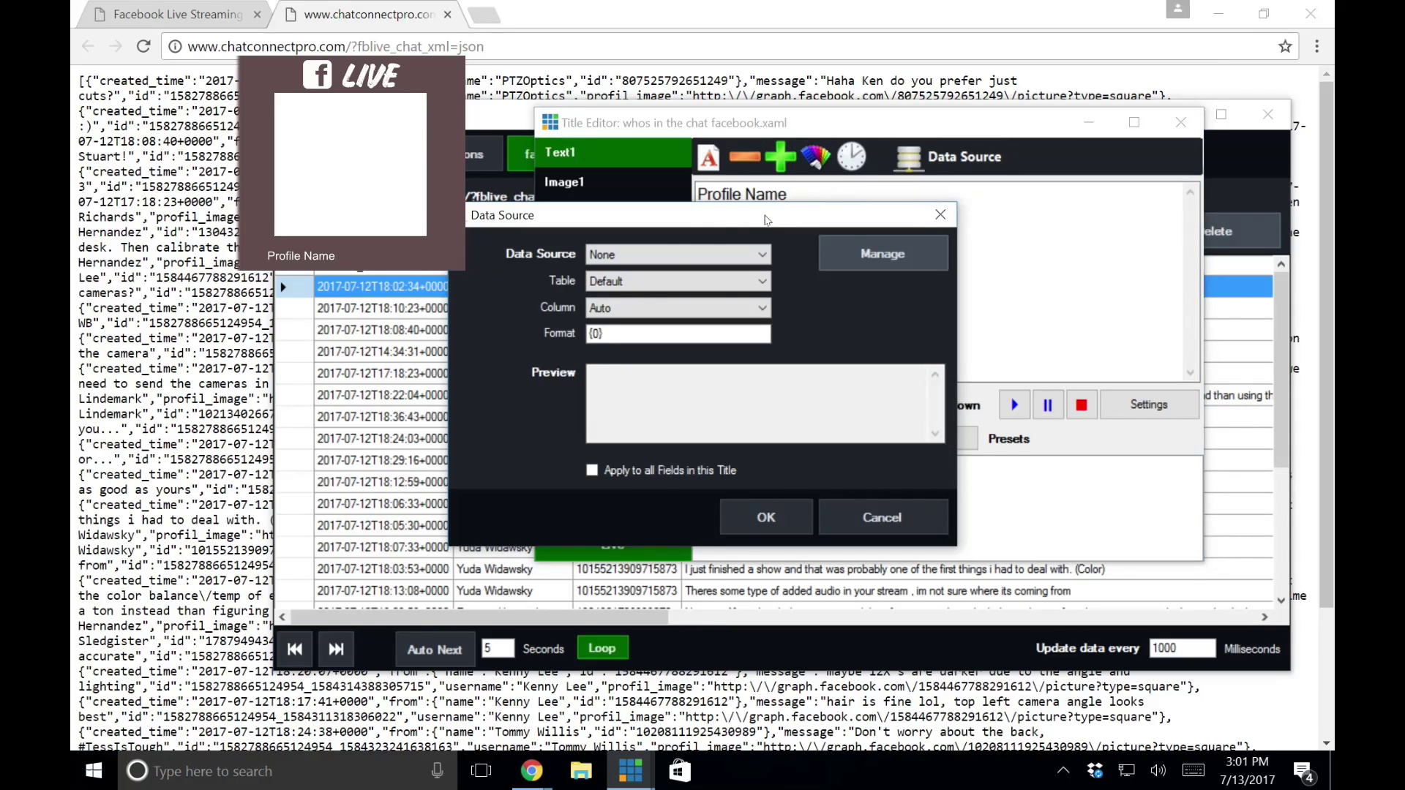
pyautogui.click(672, 253)
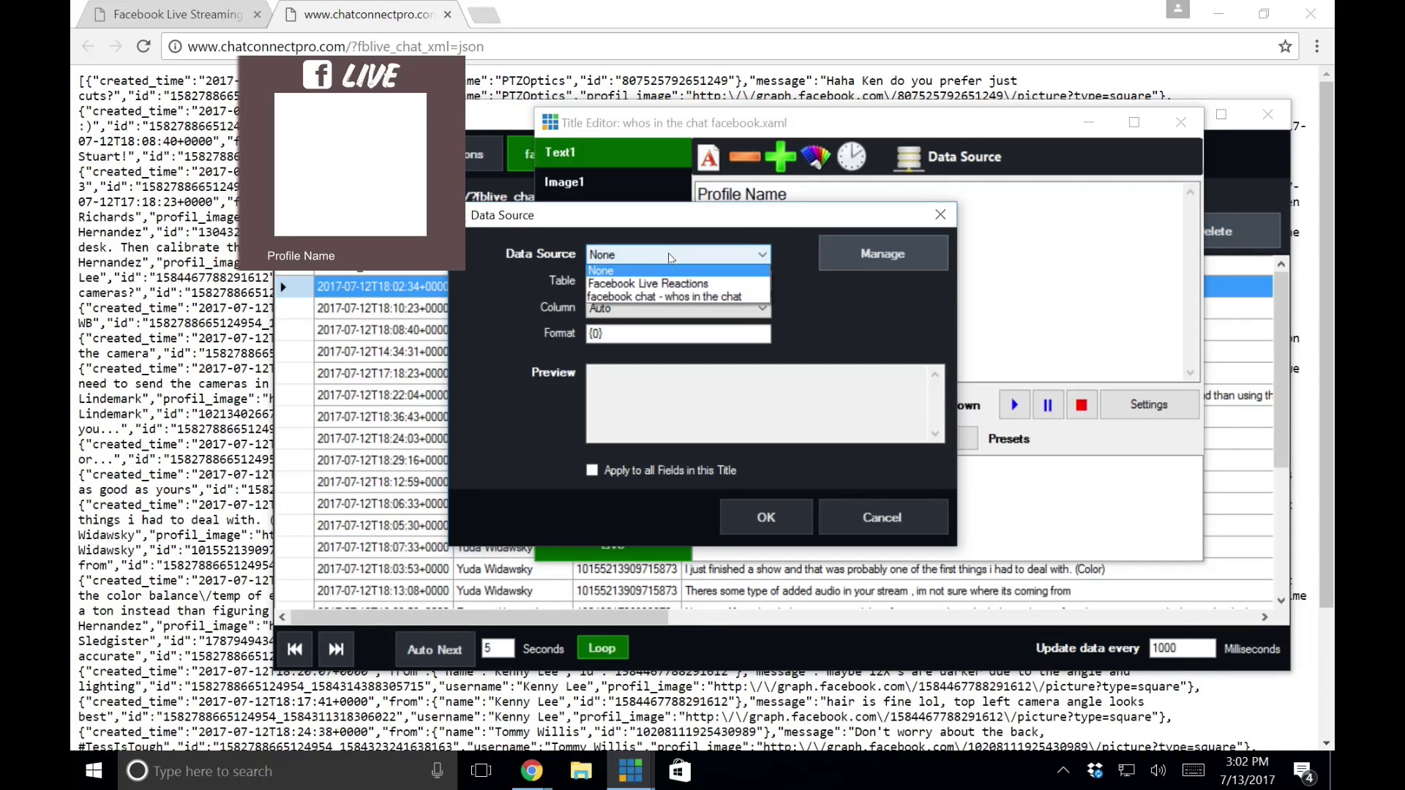
pyautogui.click(672, 299)
pyautogui.click(672, 308)
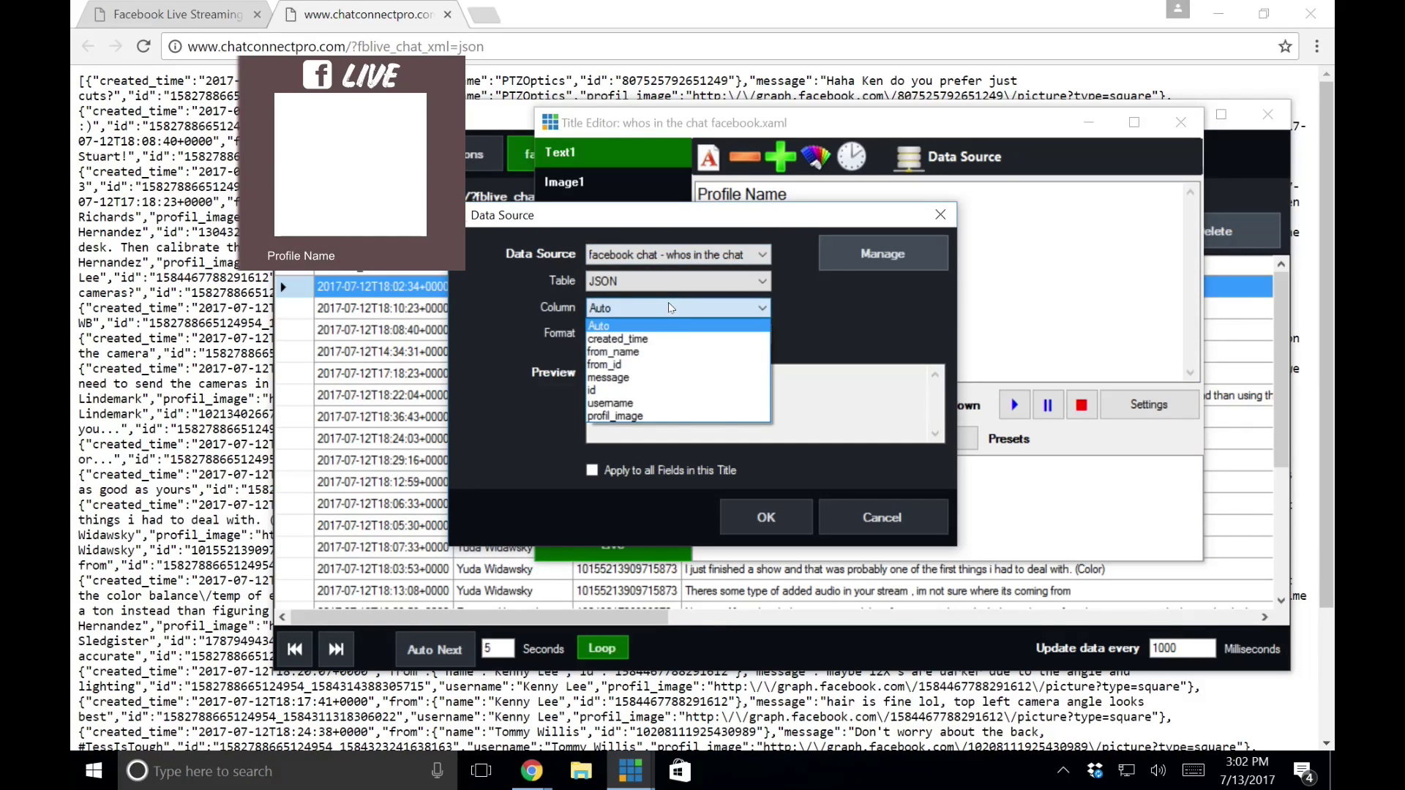
pyautogui.click(673, 353)
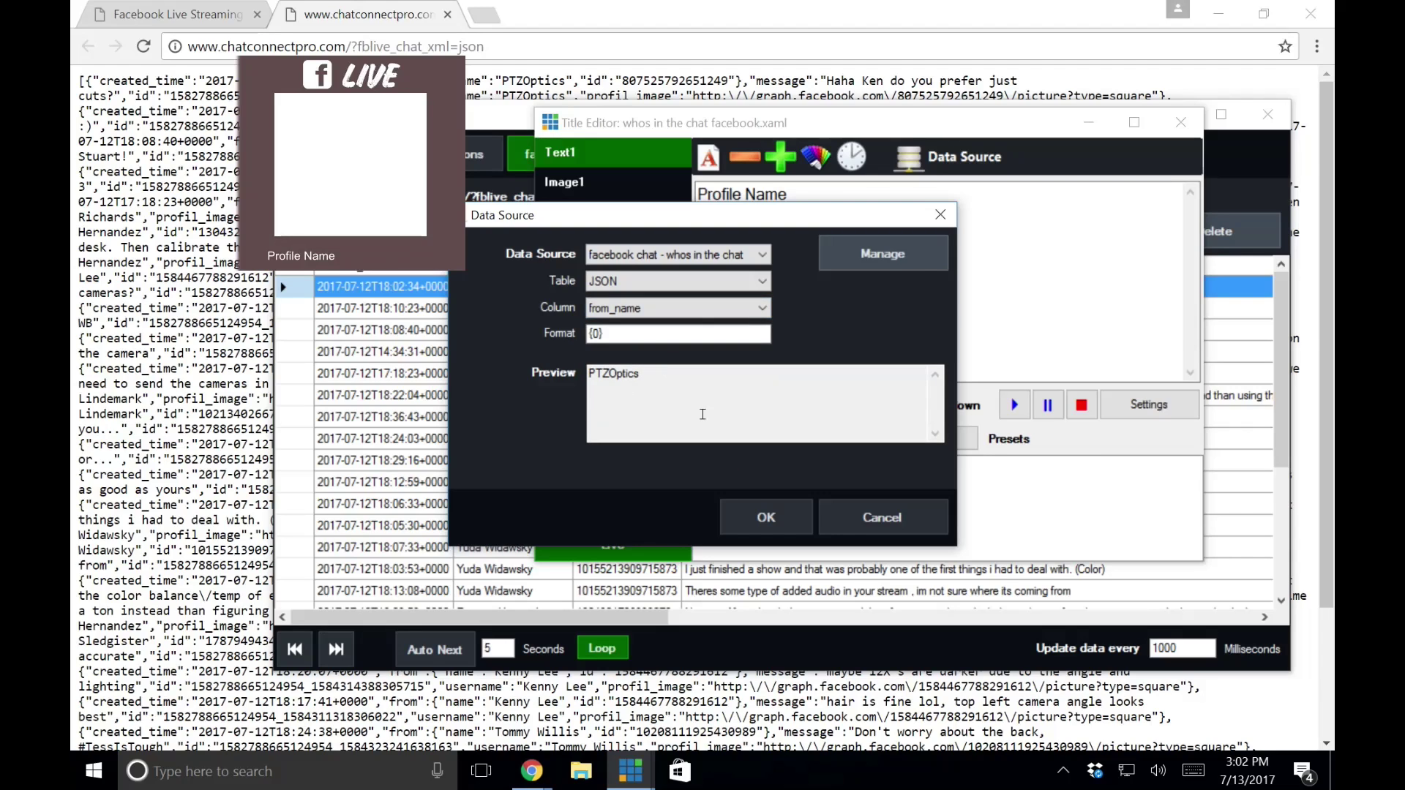
pyautogui.click(742, 514)
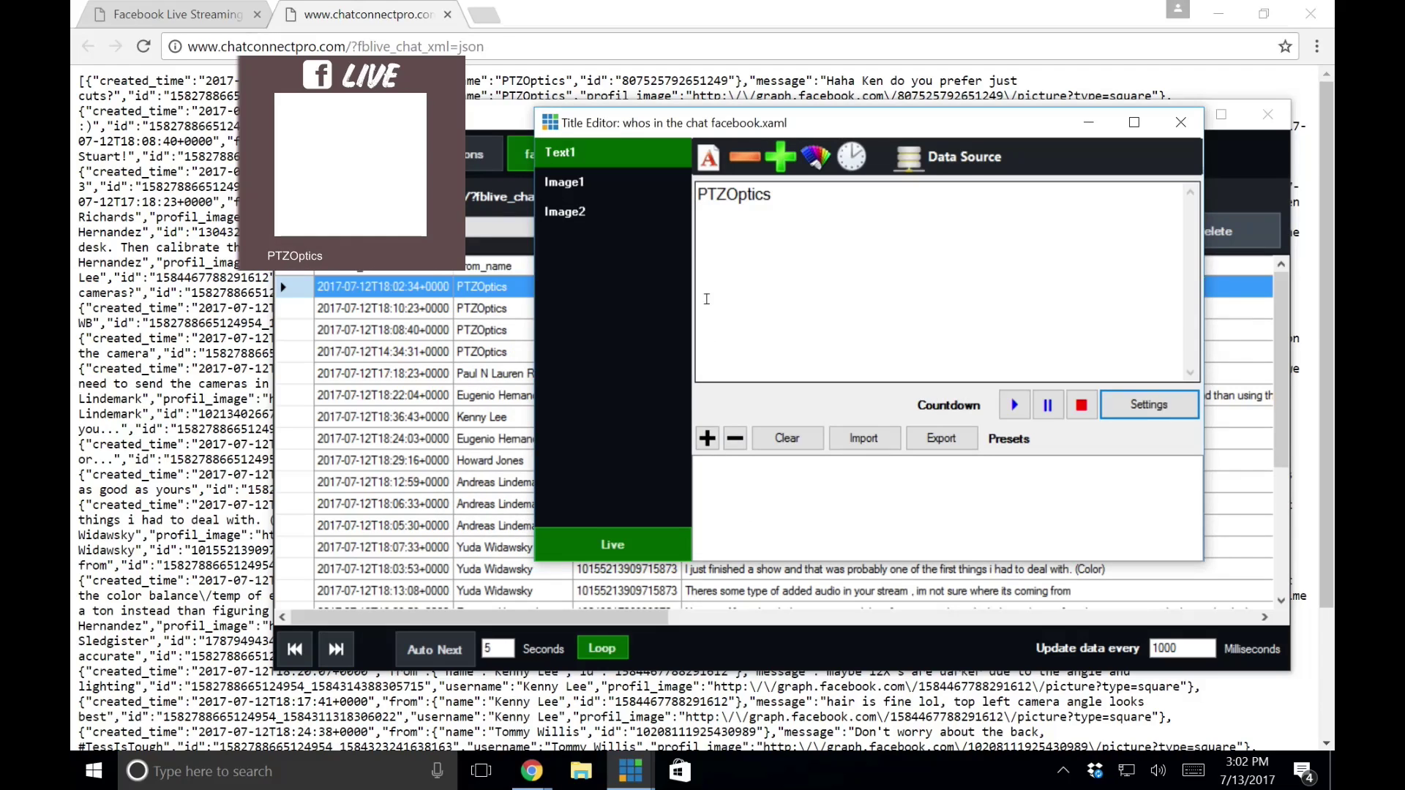
# Step: Bind Image1 to the facebook chat source's profil_image column, then close the editor
pyautogui.click(653, 195)
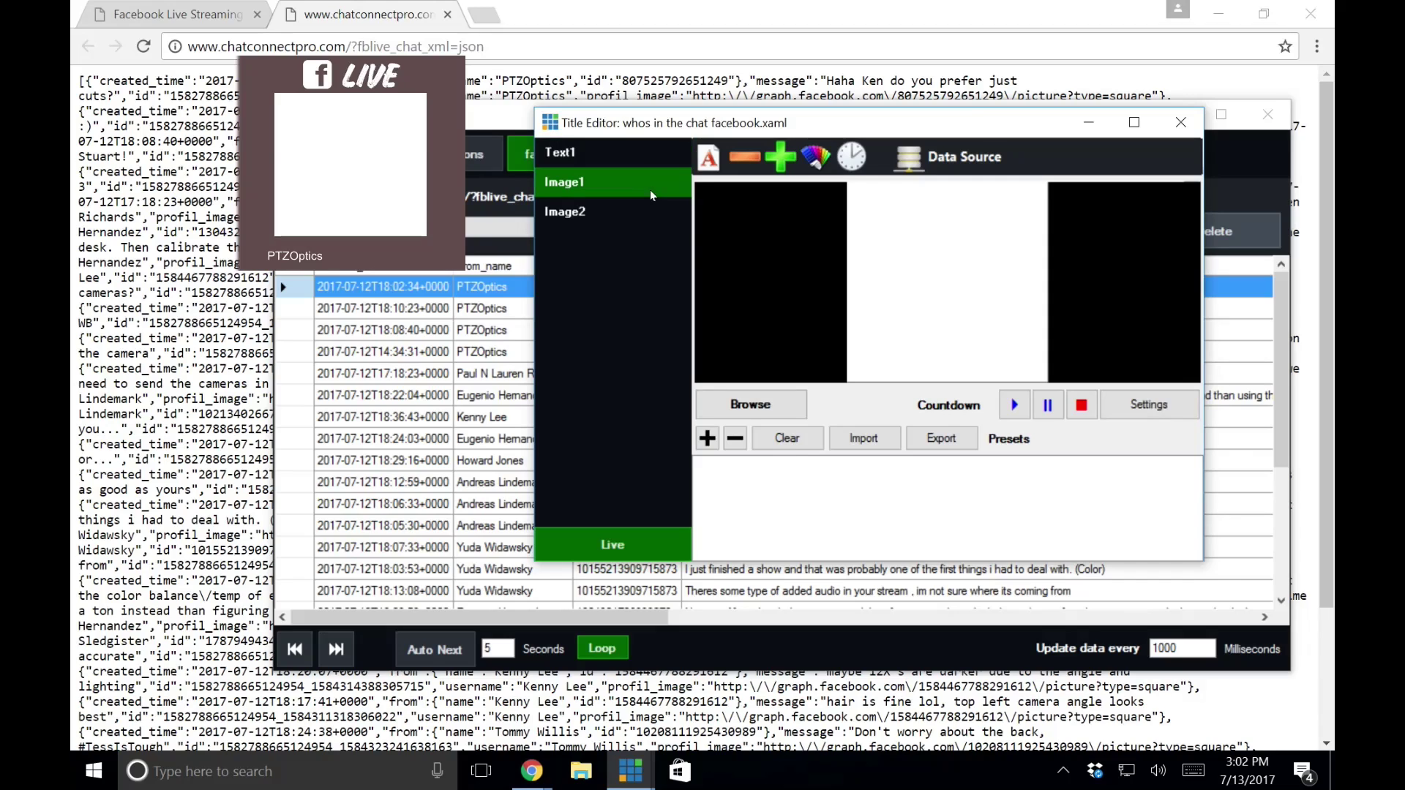
pyautogui.click(961, 154)
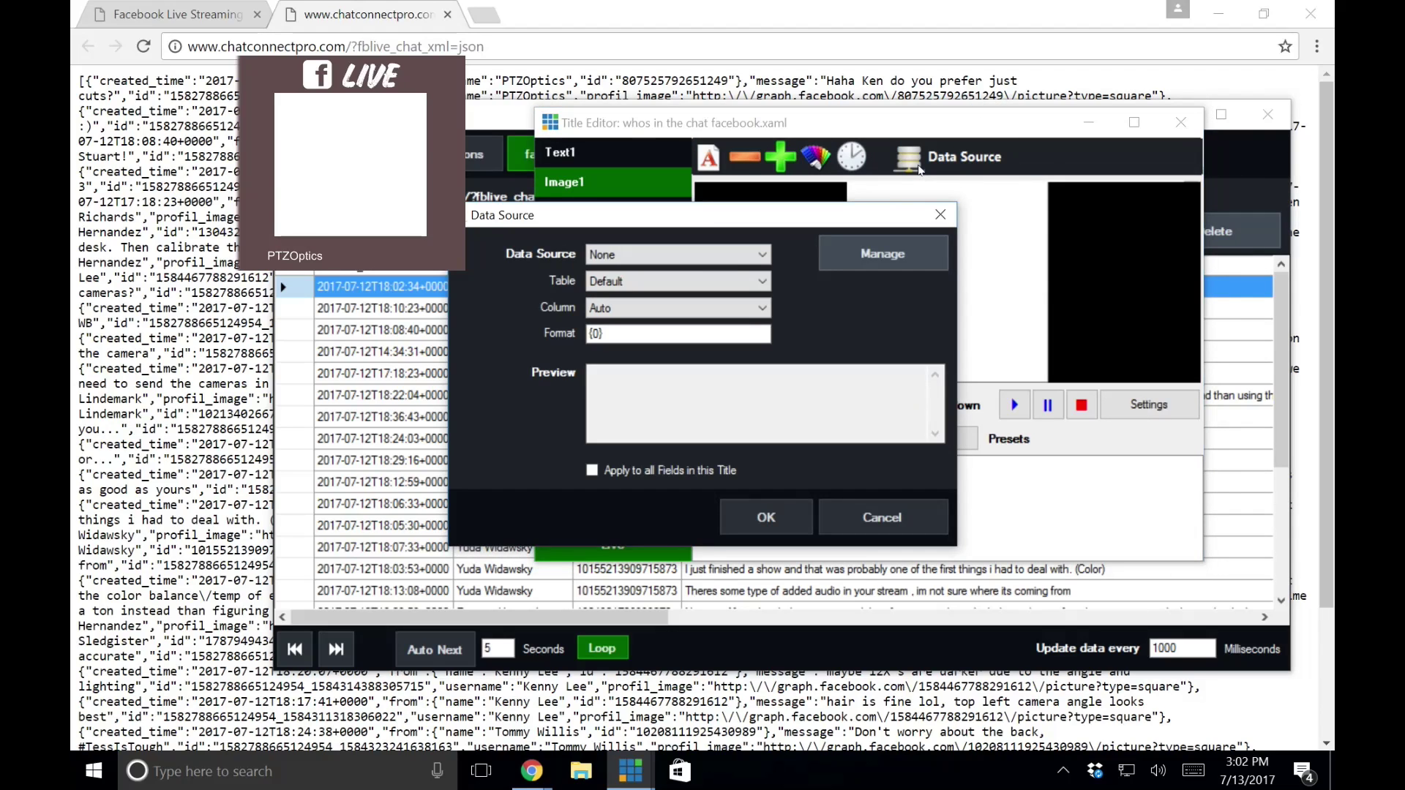
pyautogui.click(693, 256)
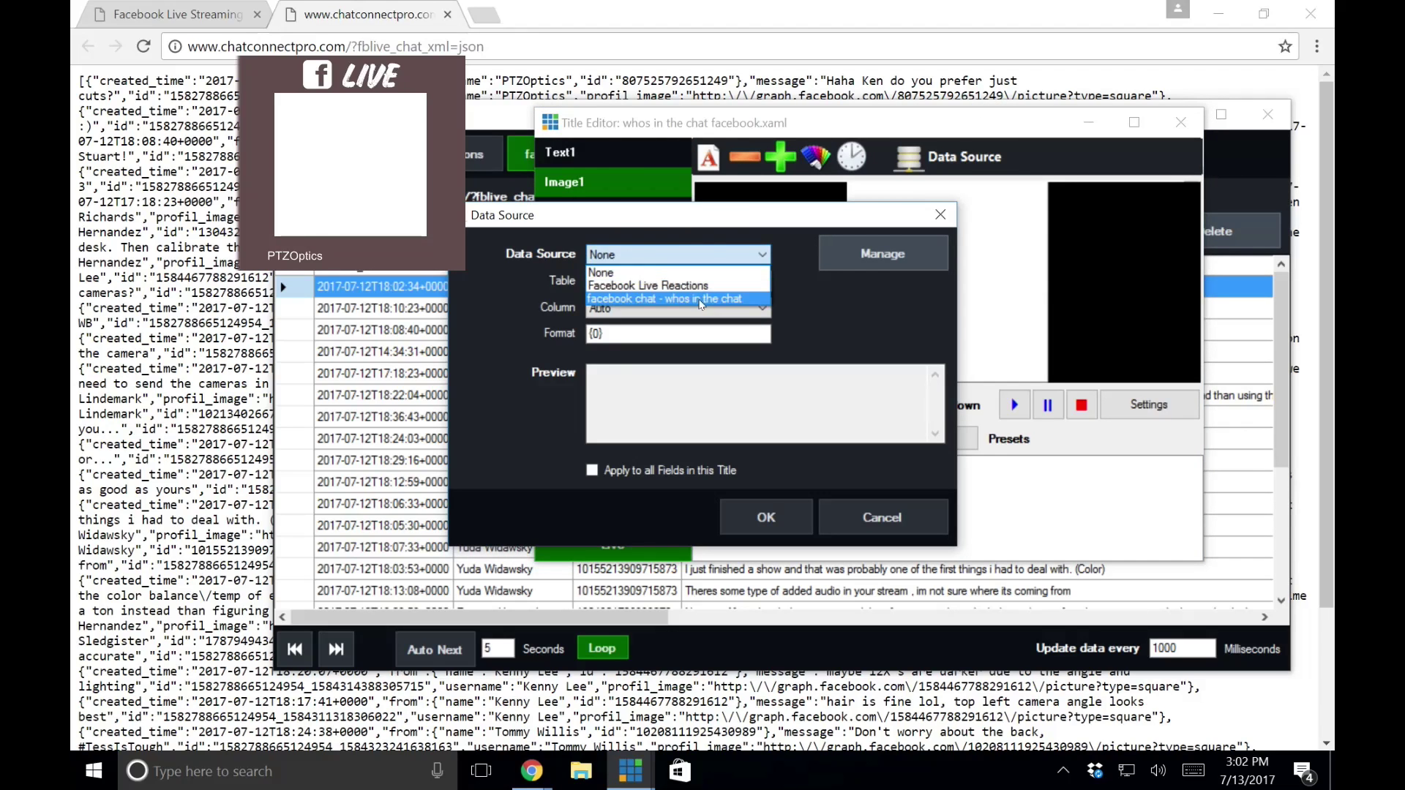
pyautogui.click(698, 289)
pyautogui.click(695, 308)
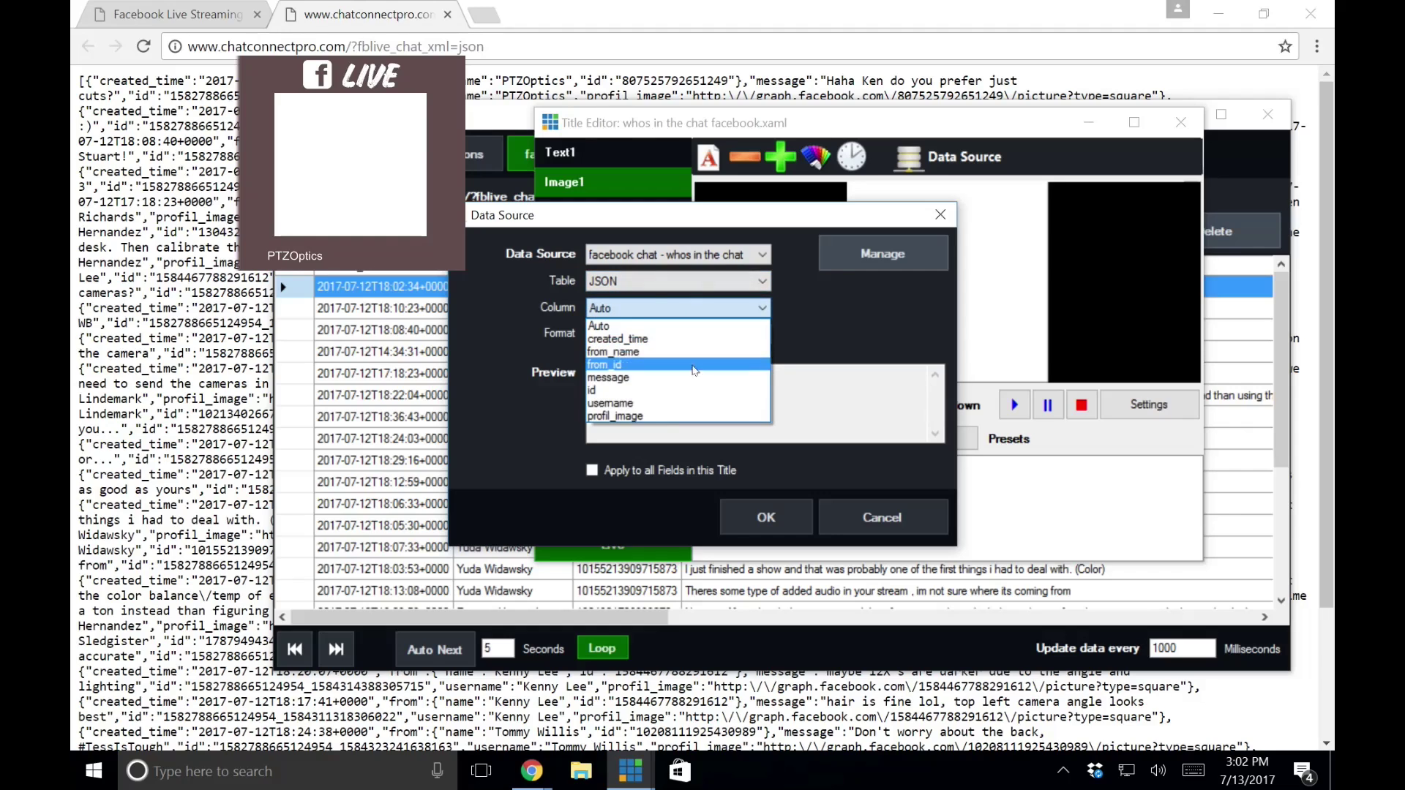
pyautogui.click(680, 416)
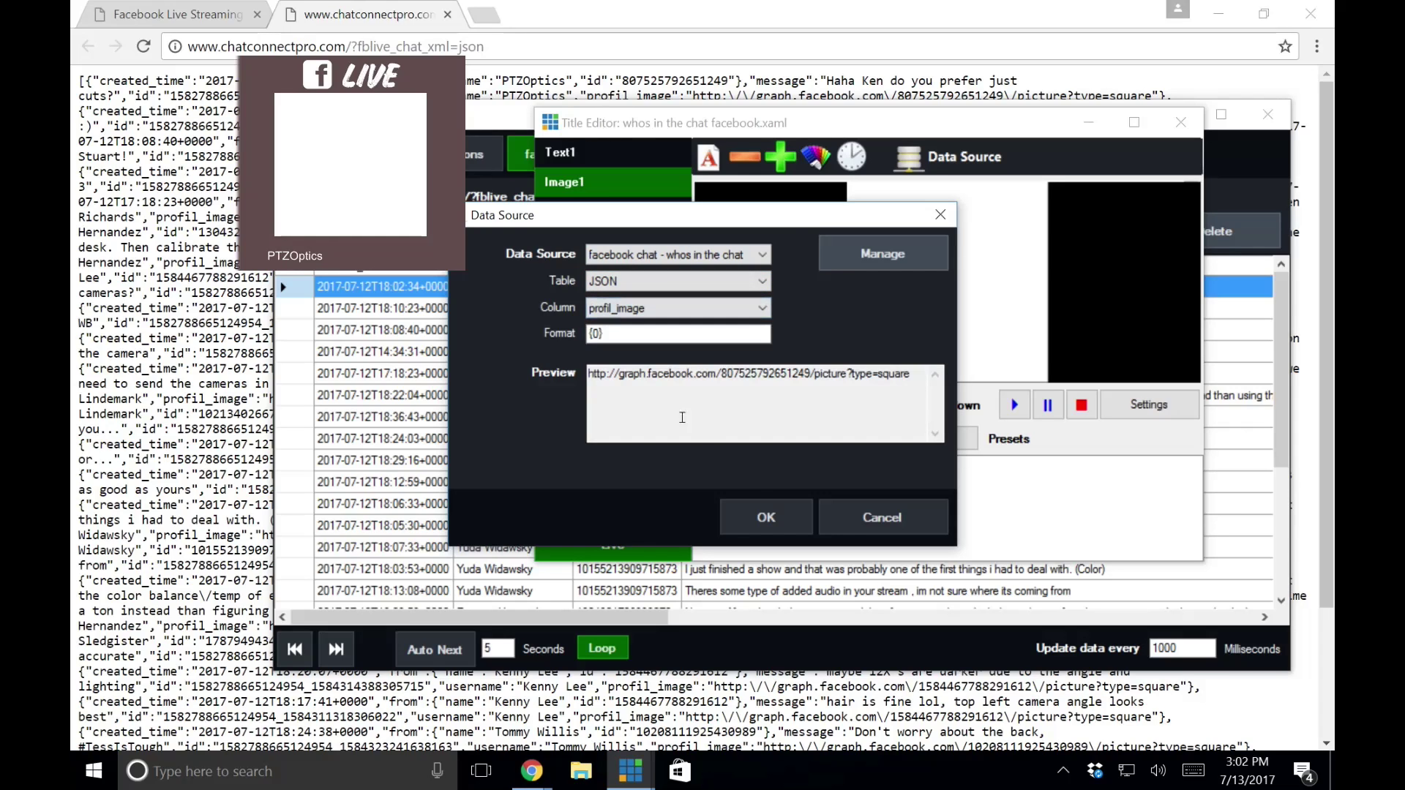
pyautogui.click(758, 519)
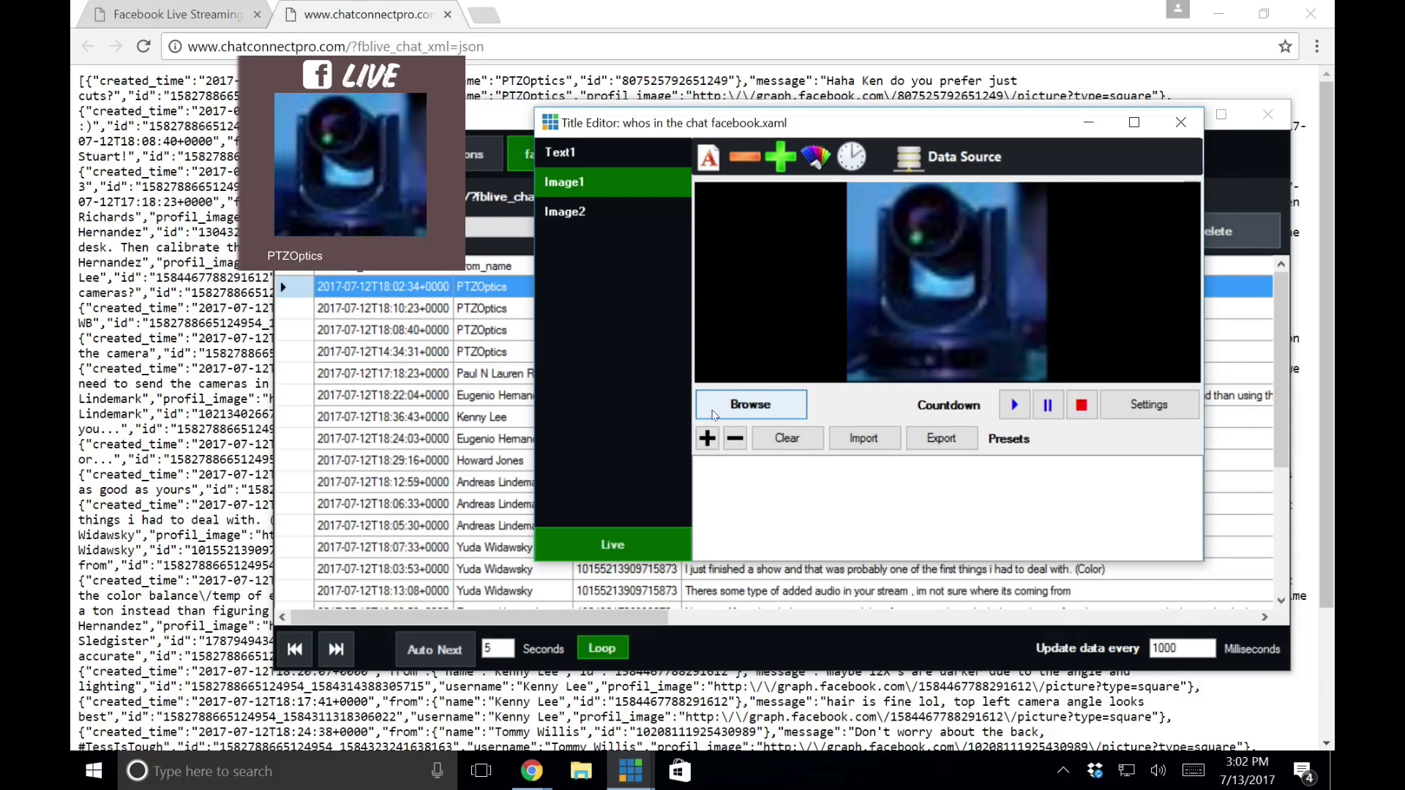
pyautogui.click(1180, 122)
# Step: Preview the testing, white balance and NDI message senders in the title, then enable Auto Next
pyautogui.click(553, 374)
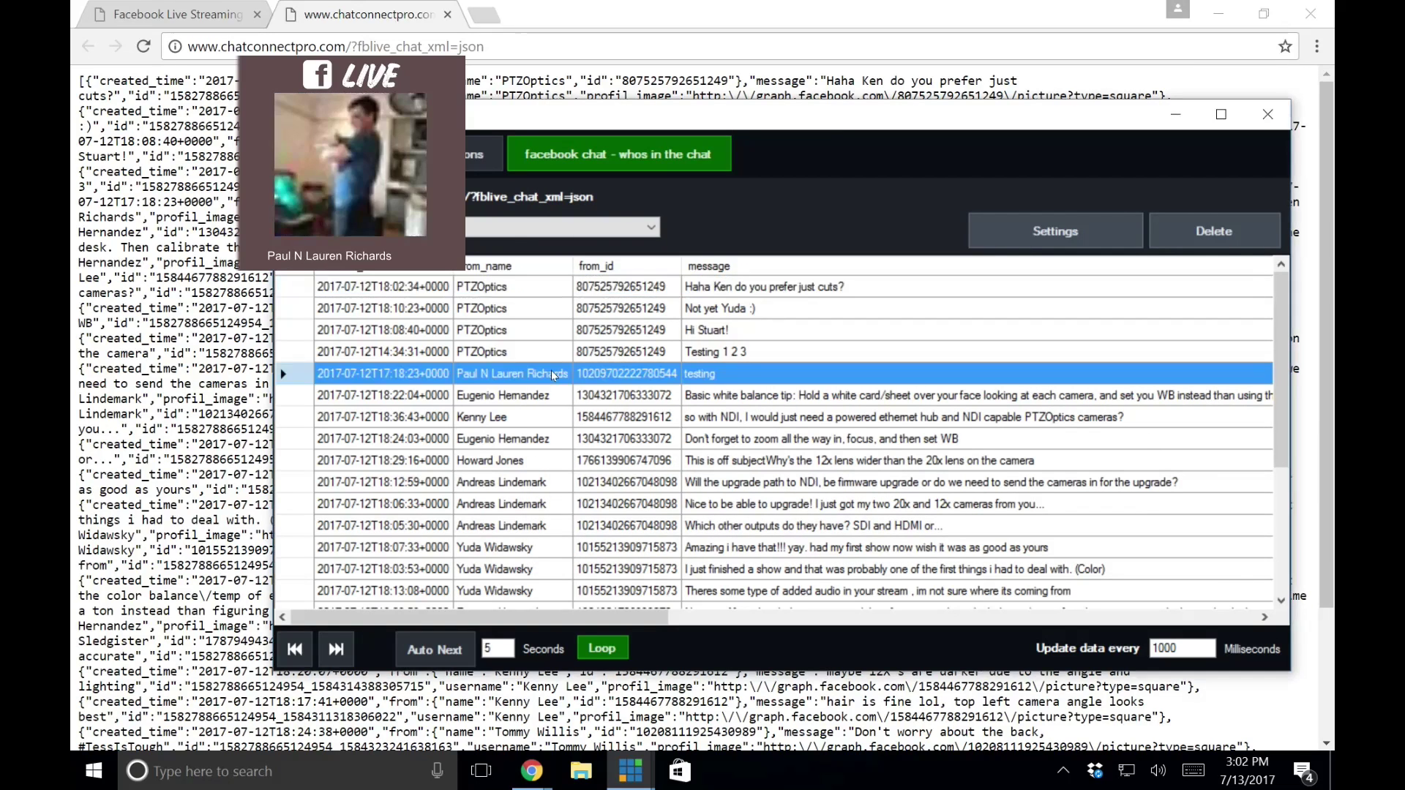
pyautogui.click(528, 398)
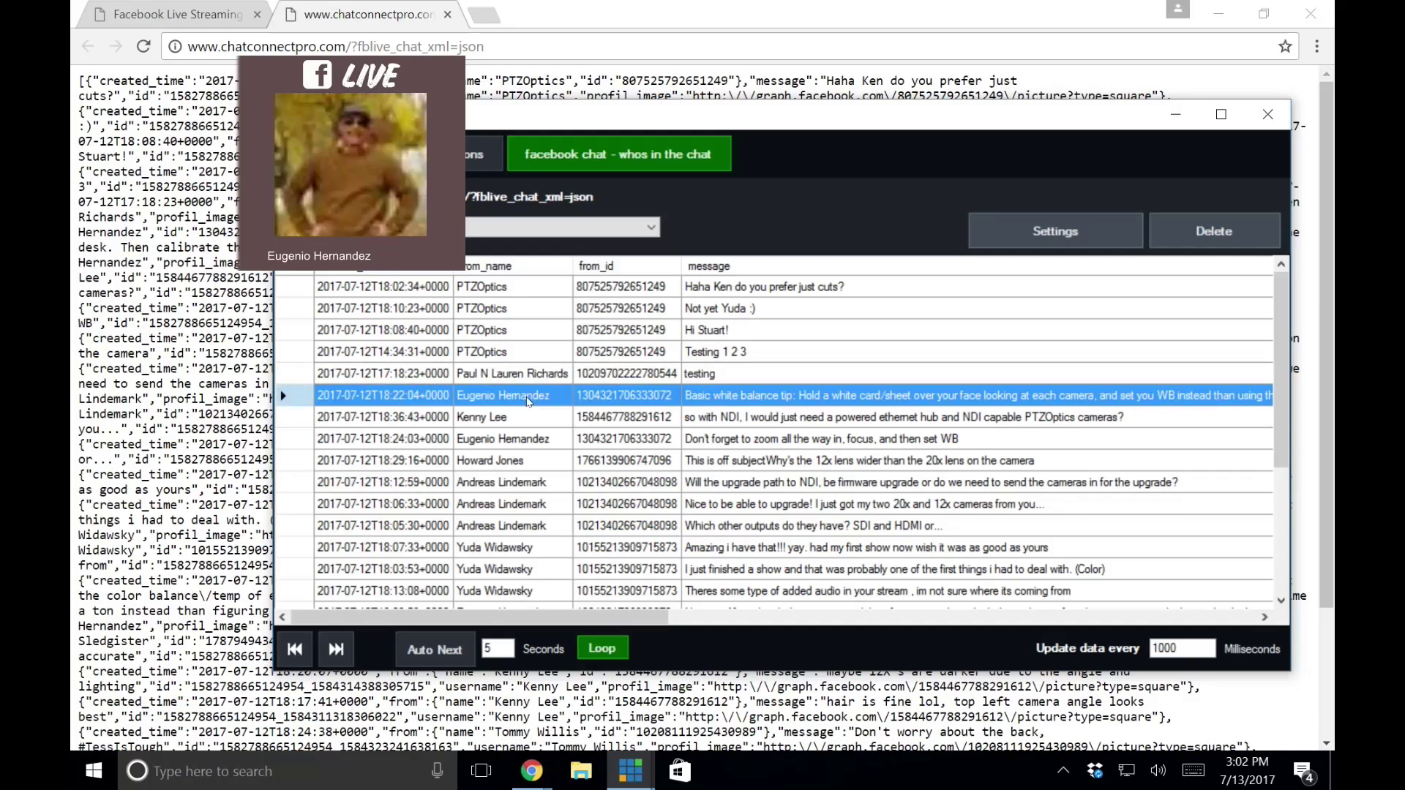
pyautogui.click(526, 418)
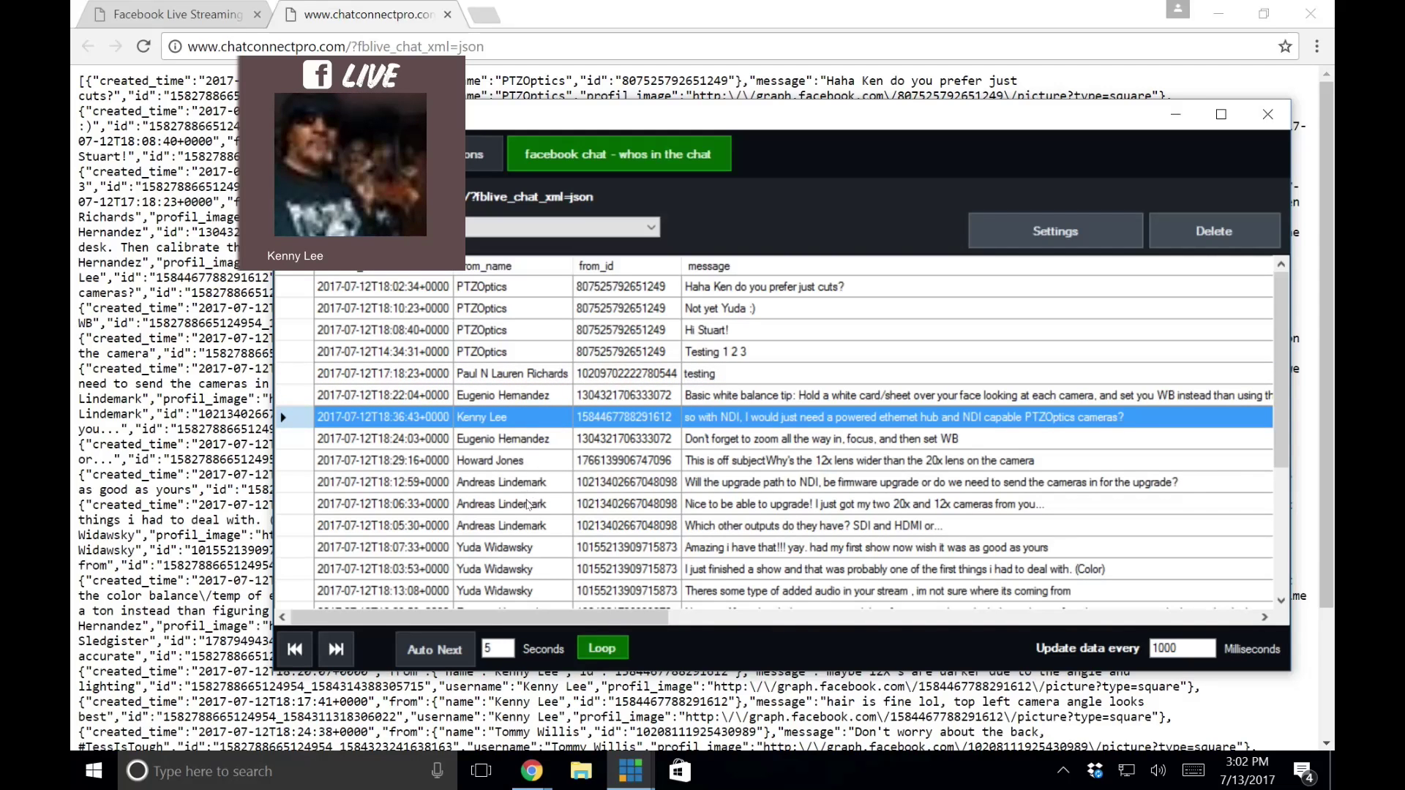
pyautogui.click(427, 655)
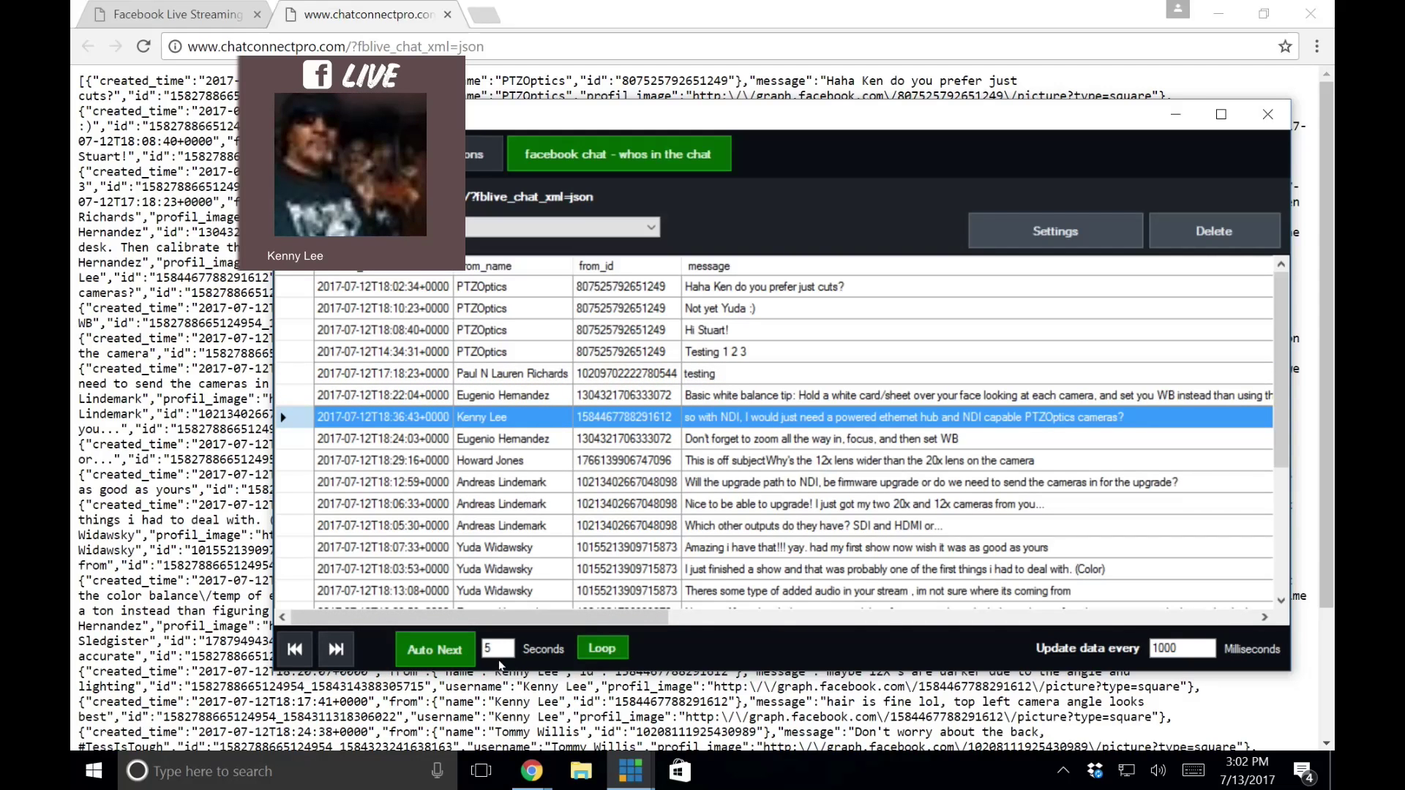